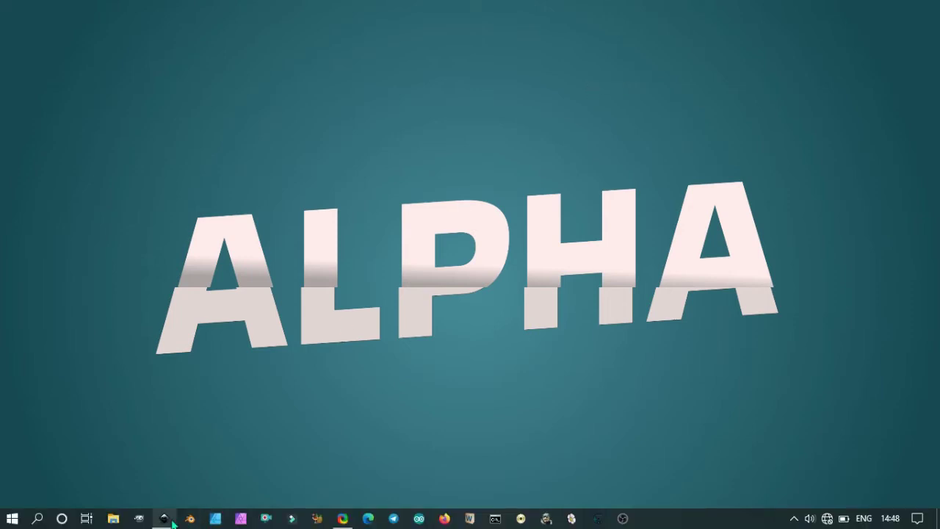
Switch to Inkscape and set both the display units and the custom page size units to px in the document properties.
click(166, 520)
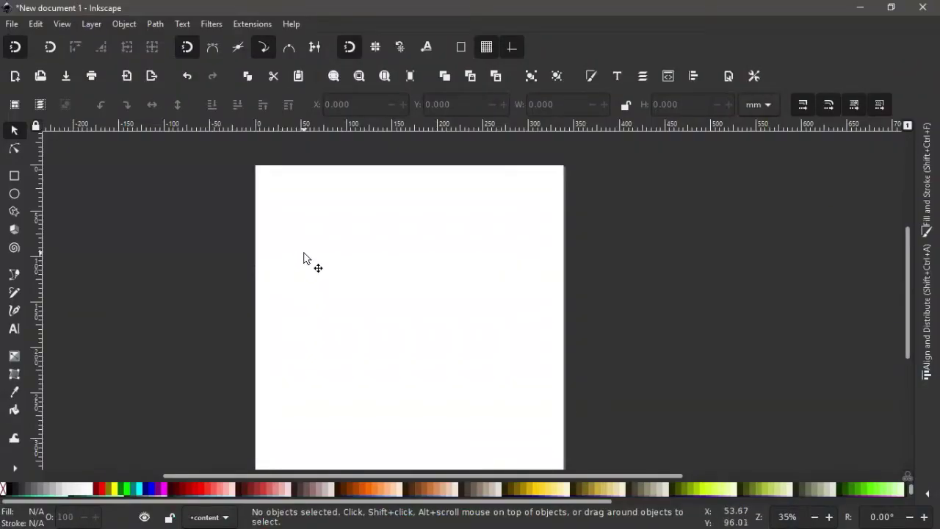
click(12, 24)
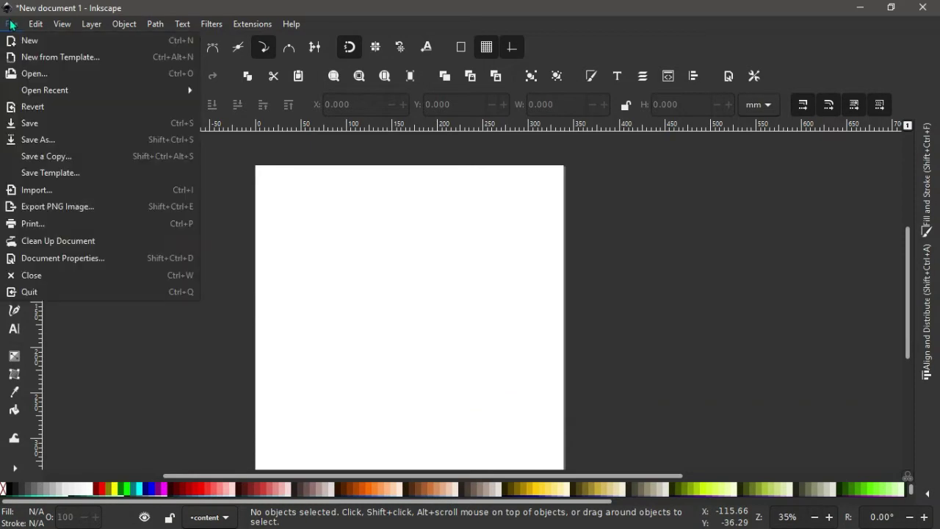
click(39, 263)
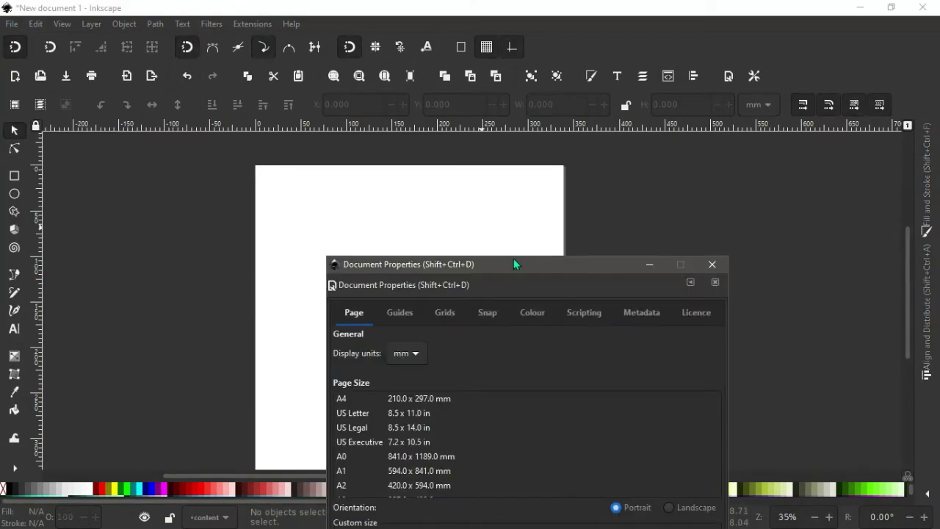
drag(486, 203, 415, 26)
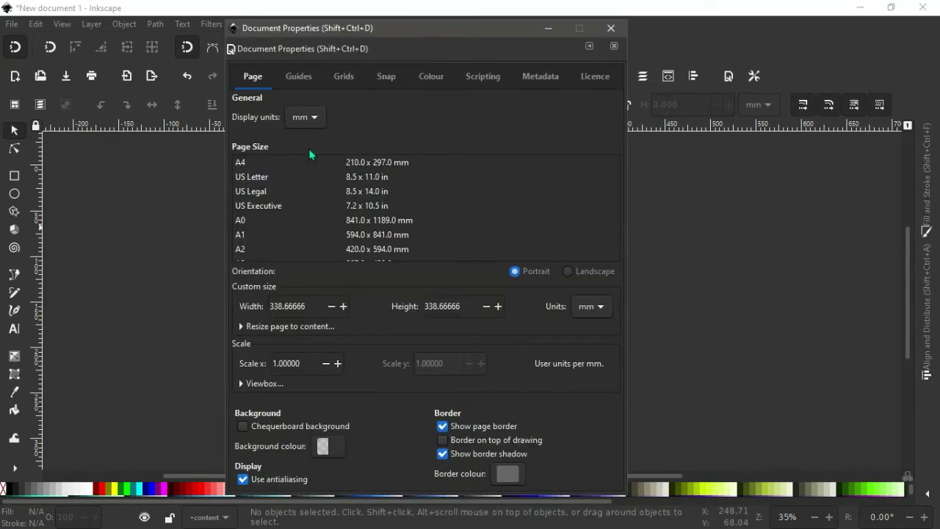
click(313, 117)
click(301, 186)
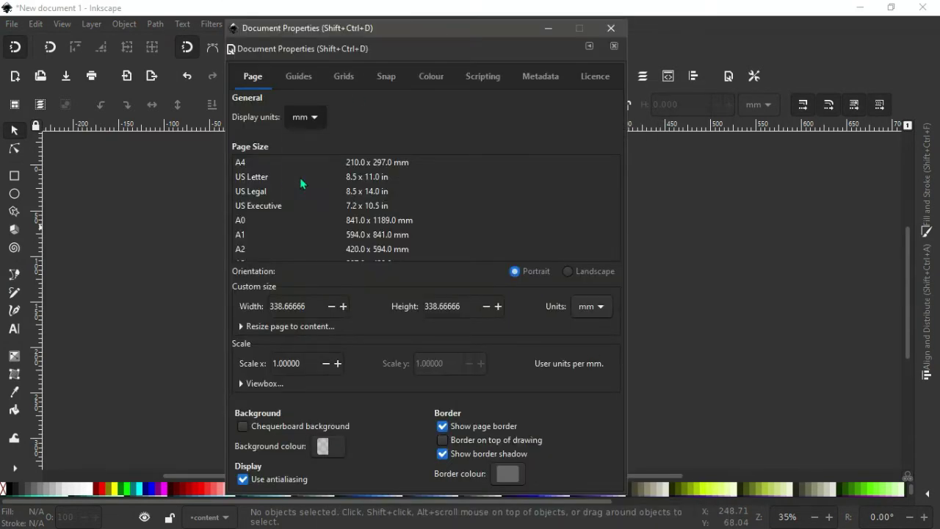
click(600, 306)
click(585, 374)
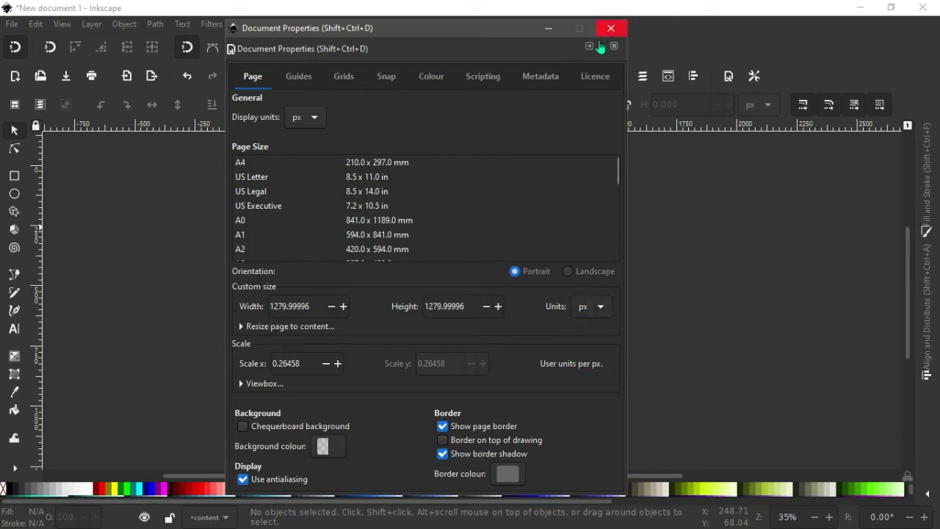
Turn off the page border shadow and the page border, and close the document properties.
click(443, 455)
click(443, 426)
click(611, 28)
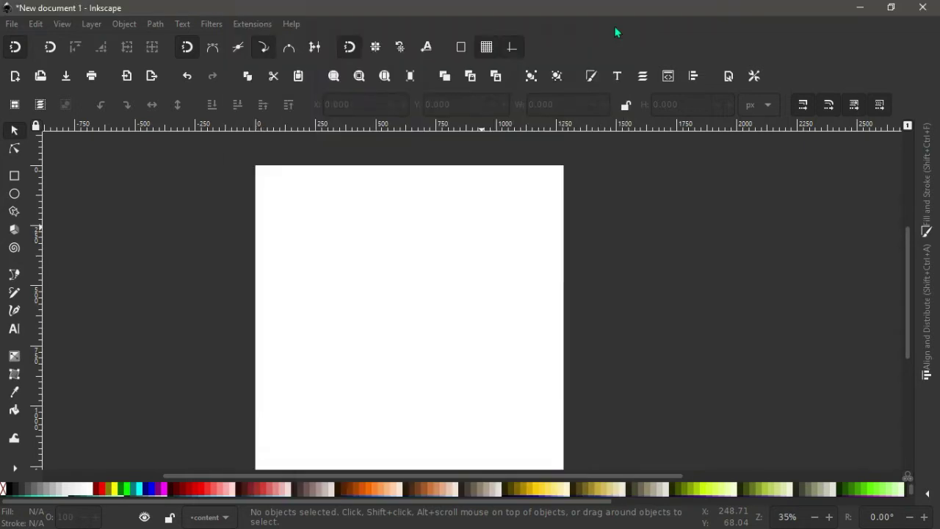
Open the Align and Distribute dialog and the Fill and Stroke dialog, minimising each within the dock.
click(694, 76)
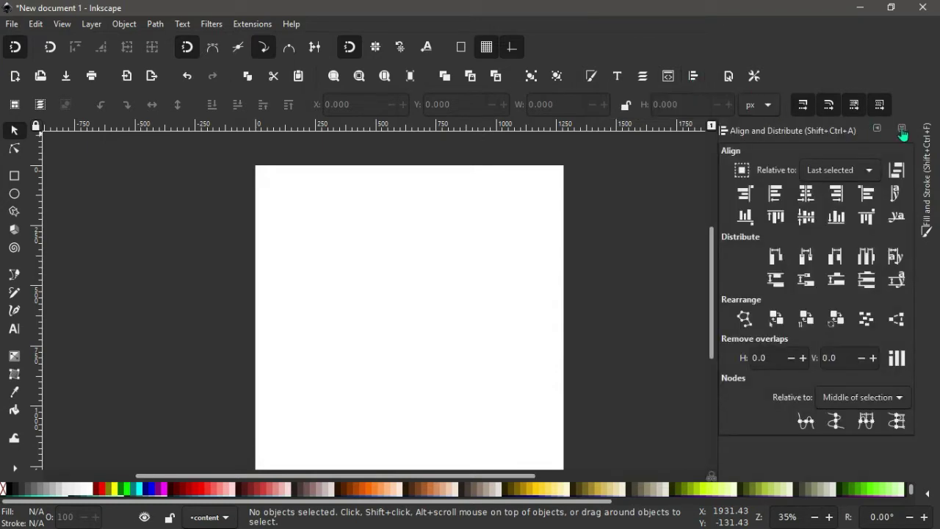
click(876, 129)
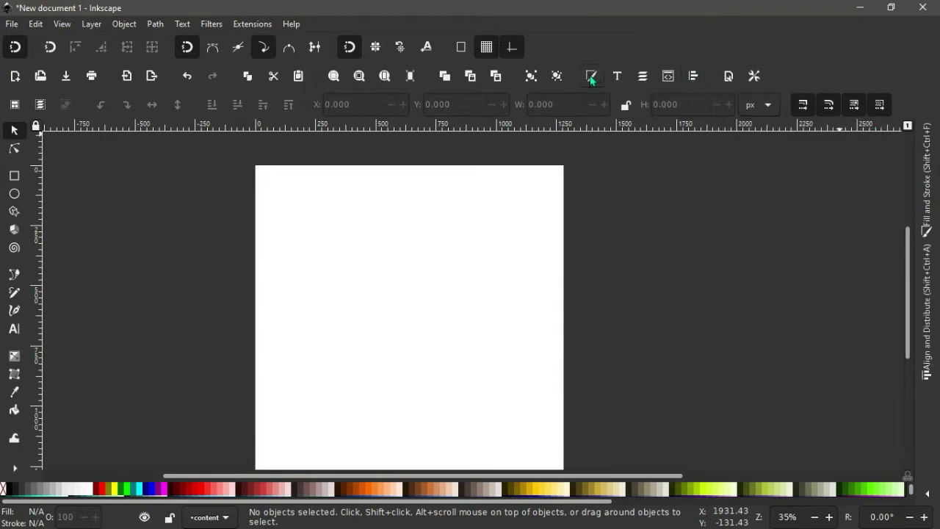
click(591, 77)
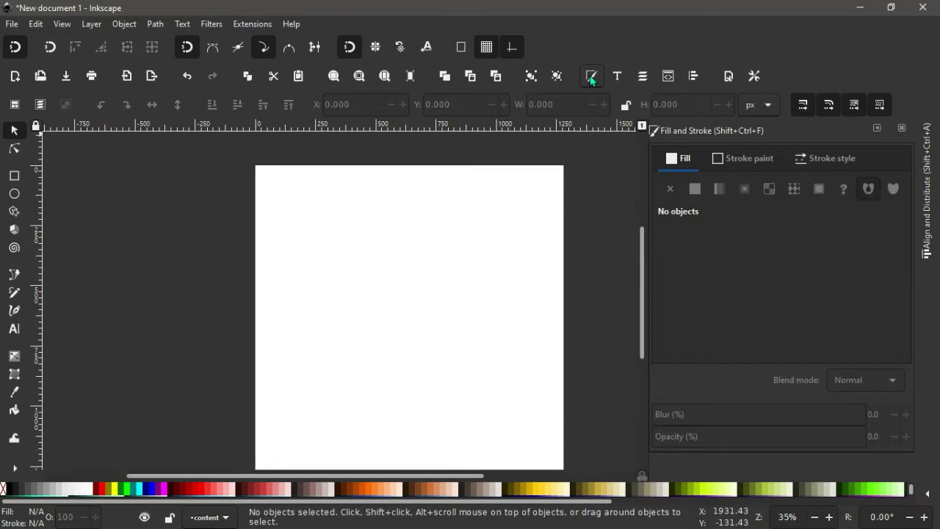
click(876, 129)
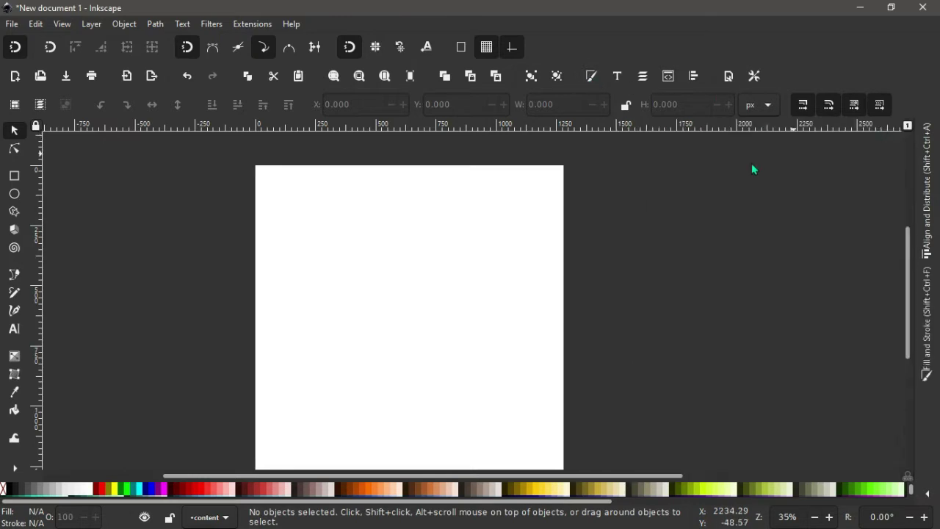
click(380, 304)
scroll(382, 310, down, 2)
scroll(383, 310, up, 2)
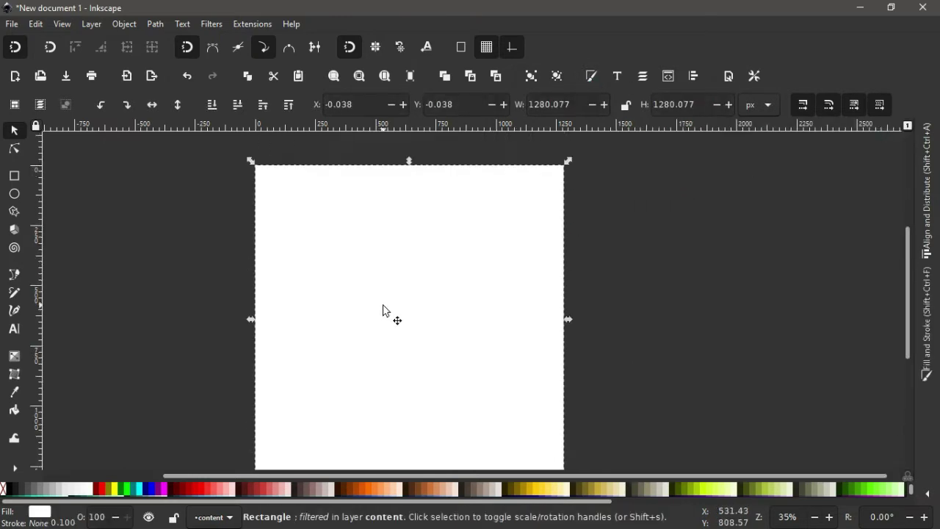
Draw a circle about 777 px in diameter and move it near the page centre, at about X 220, Y 337 px.
click(15, 194)
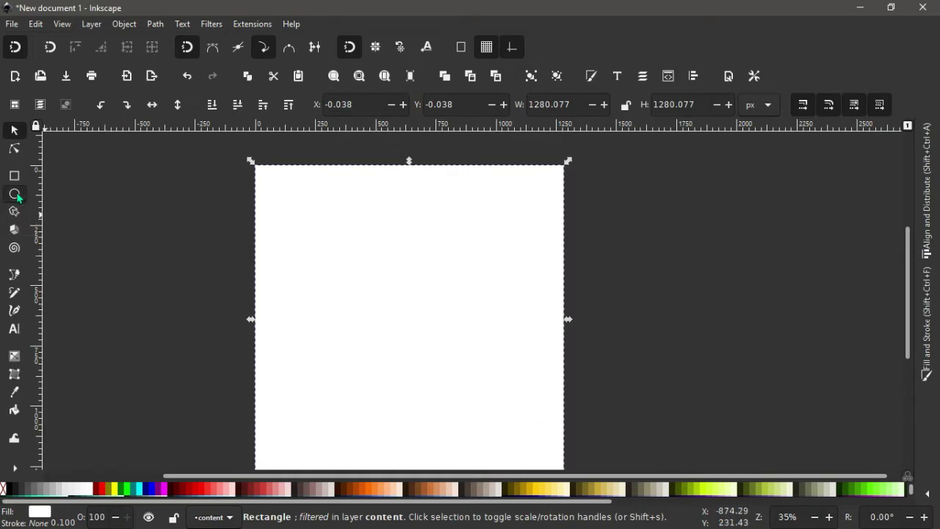
key(ctrl)
key(shift)
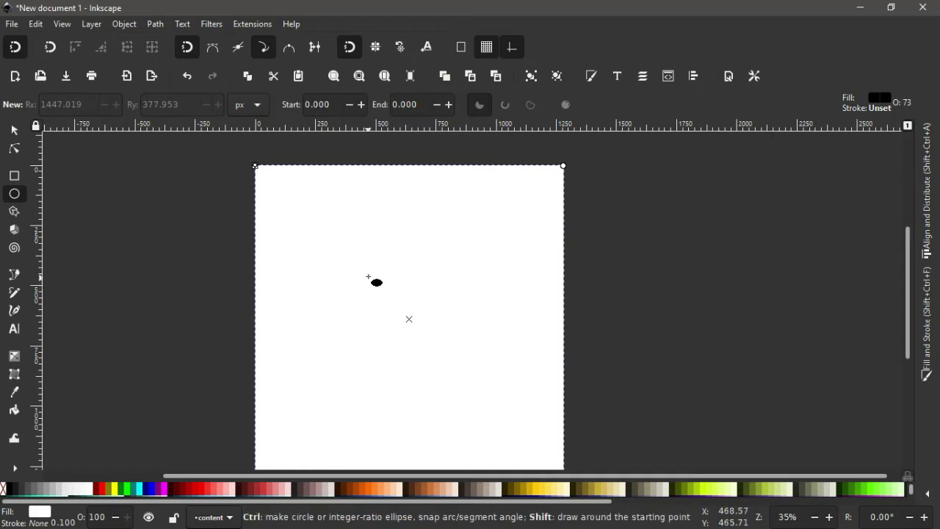
drag(366, 273, 464, 388)
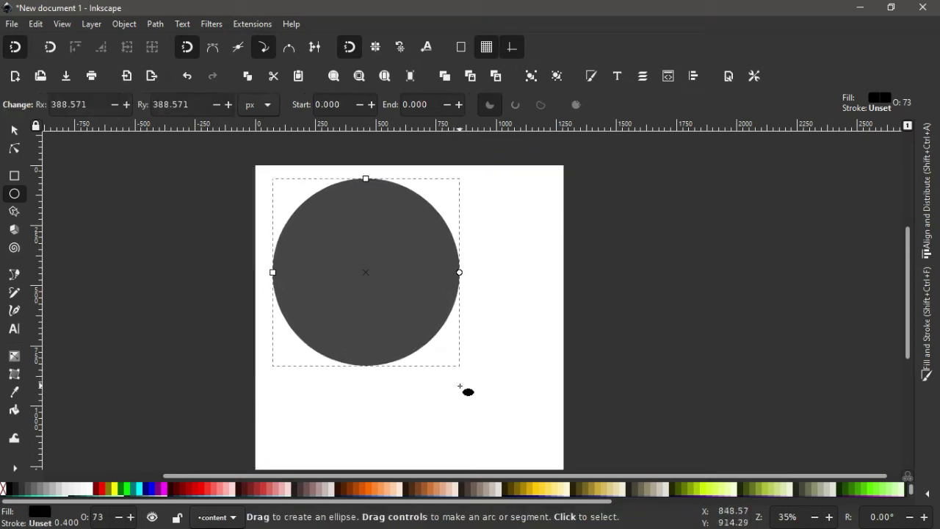
click(15, 131)
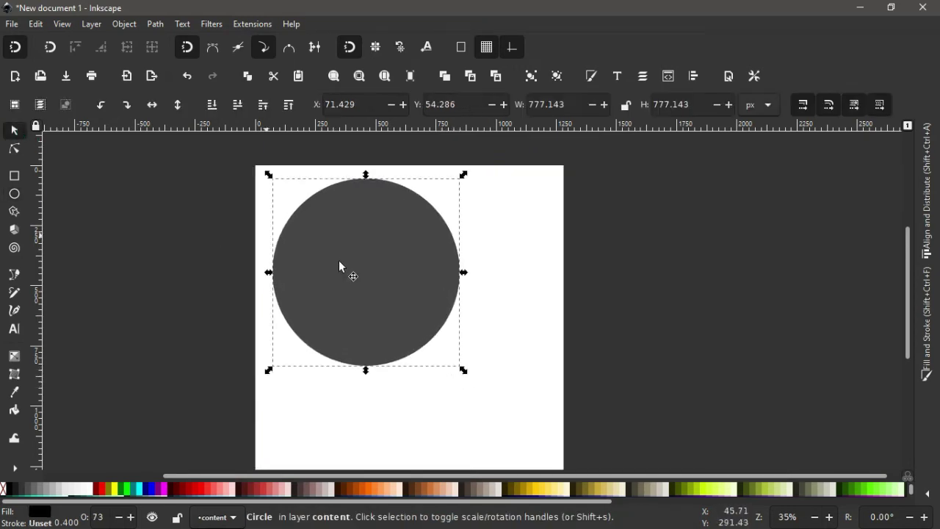
drag(382, 282, 418, 352)
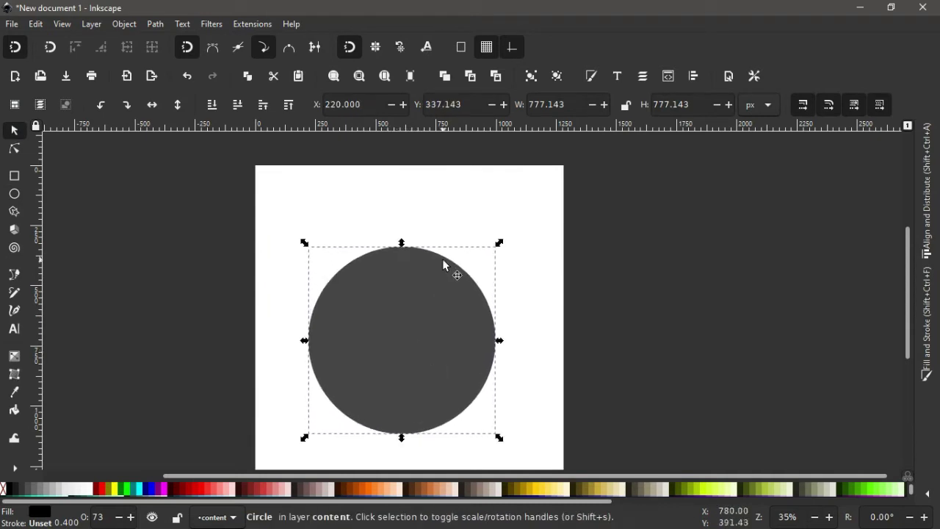
scroll(451, 267, right, 2)
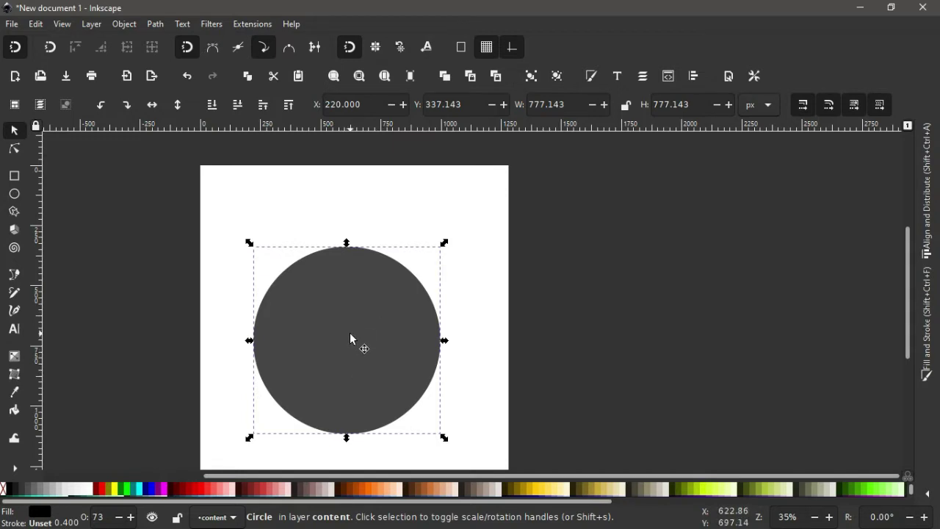
Duplicate the circle, fill the copy with orange and shrink it proportionally to about 603 px, slightly left of the original's centre.
key(ctrl+z)
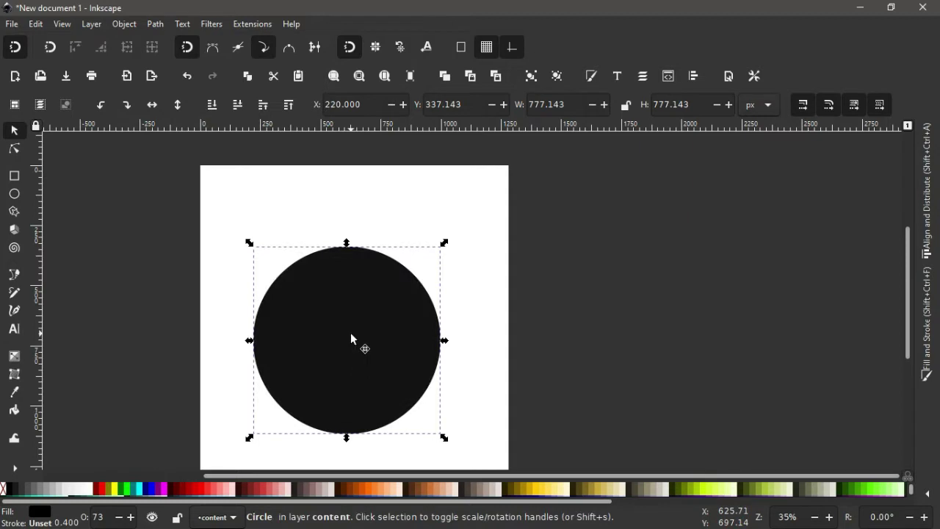
click(369, 488)
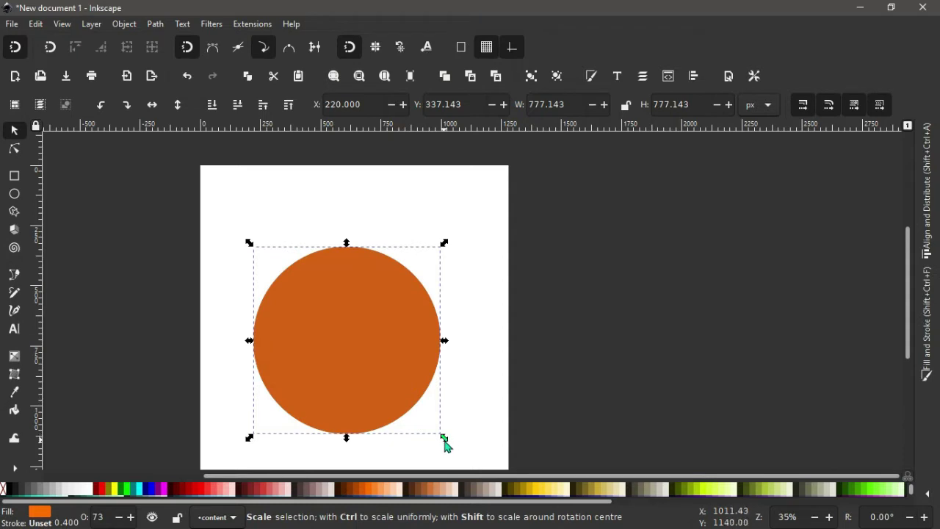
drag(445, 440, 433, 428)
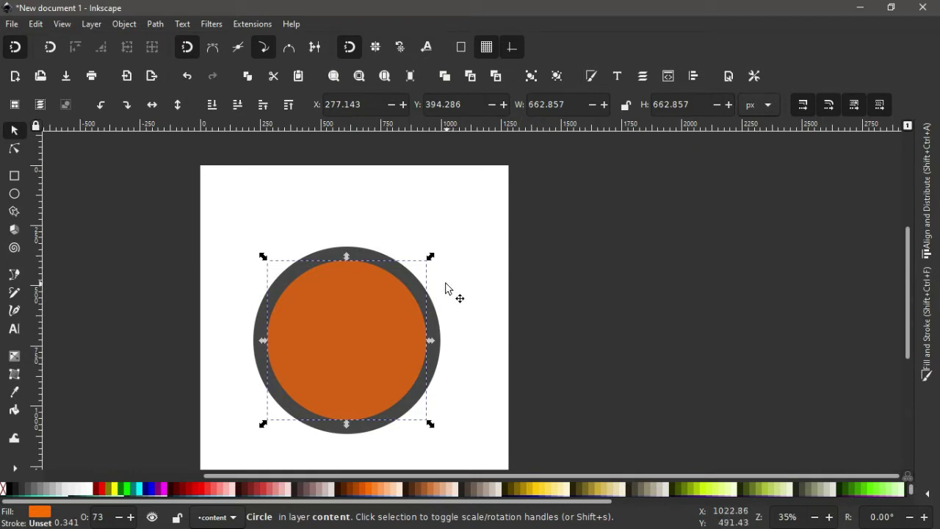
drag(431, 341, 417, 342)
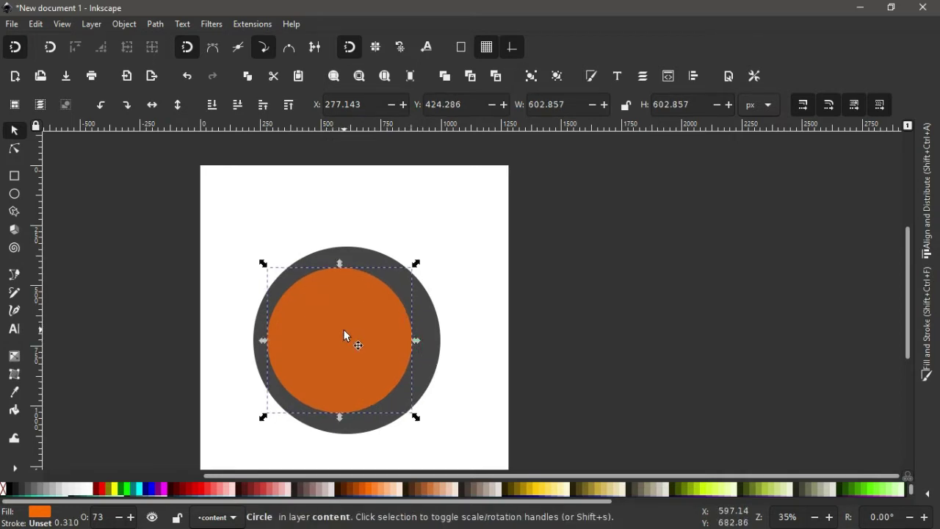
Duplicate the orange circle, fill the copy with yellow and scale it about its centre to about 540 px.
key(ctrl)
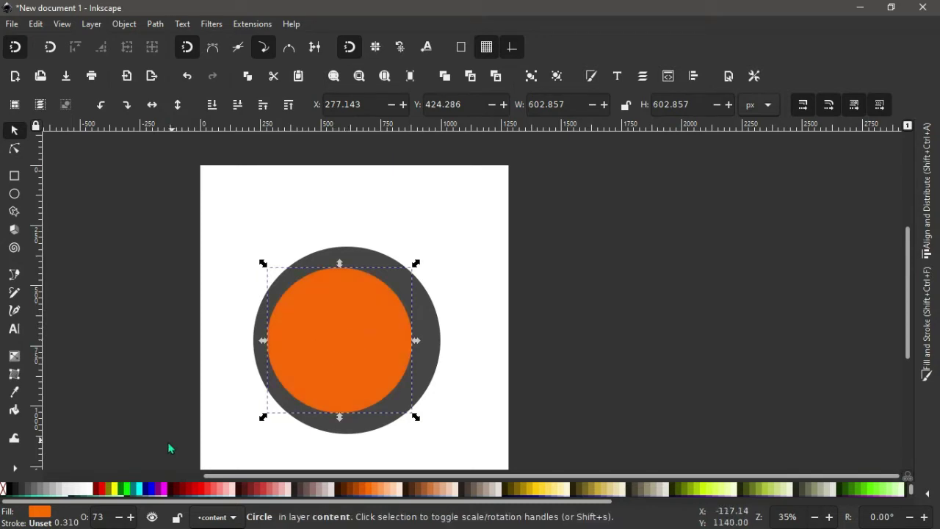
click(110, 489)
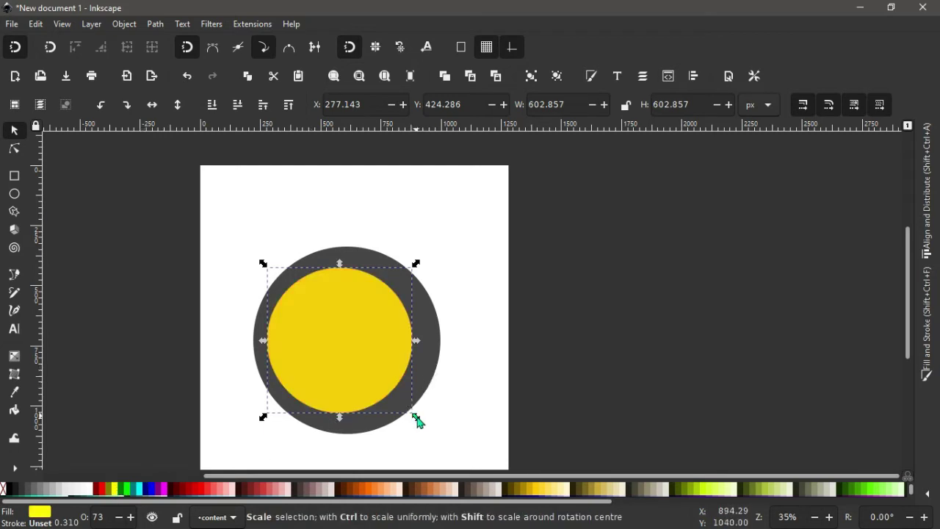
key(ctrl)
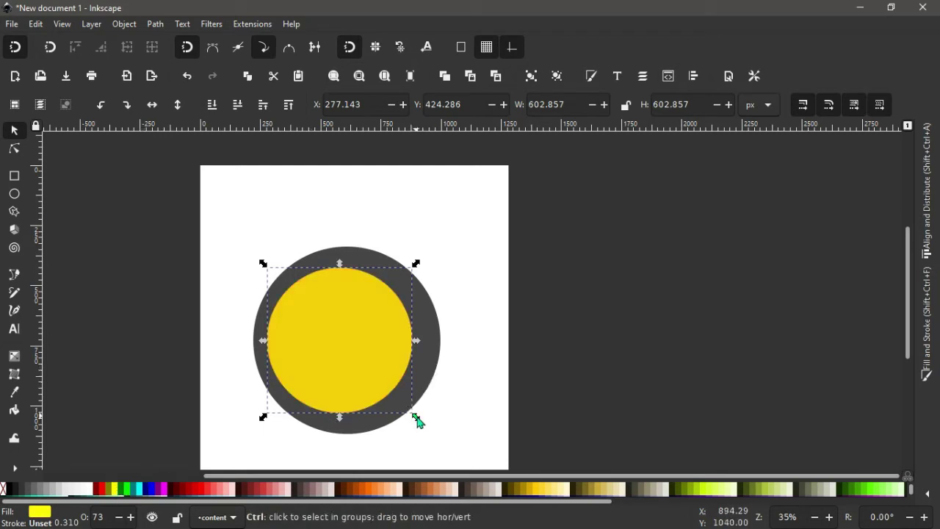
key(shift)
drag(416, 419, 413, 412)
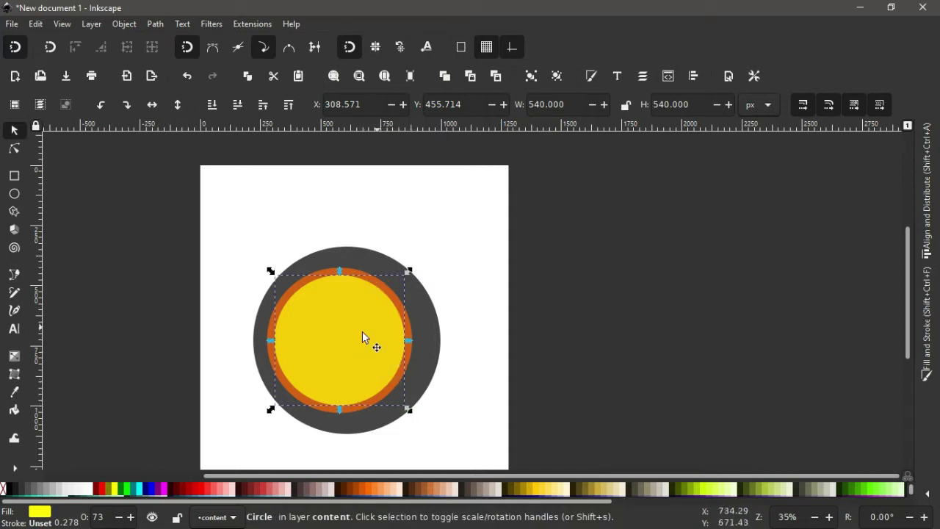
Select all three circles, lower their opacity to about 55.4% and deselect them.
drag(124, 206, 512, 451)
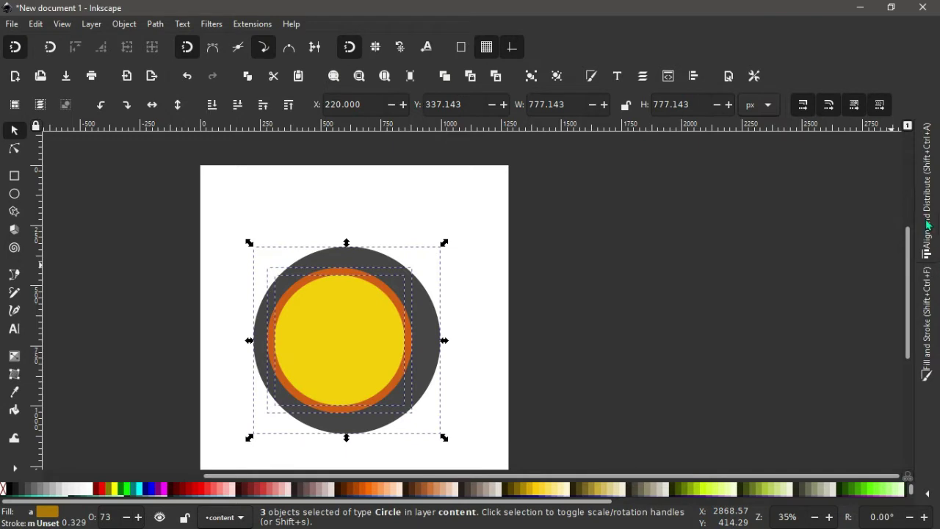
click(928, 340)
drag(777, 470, 770, 470)
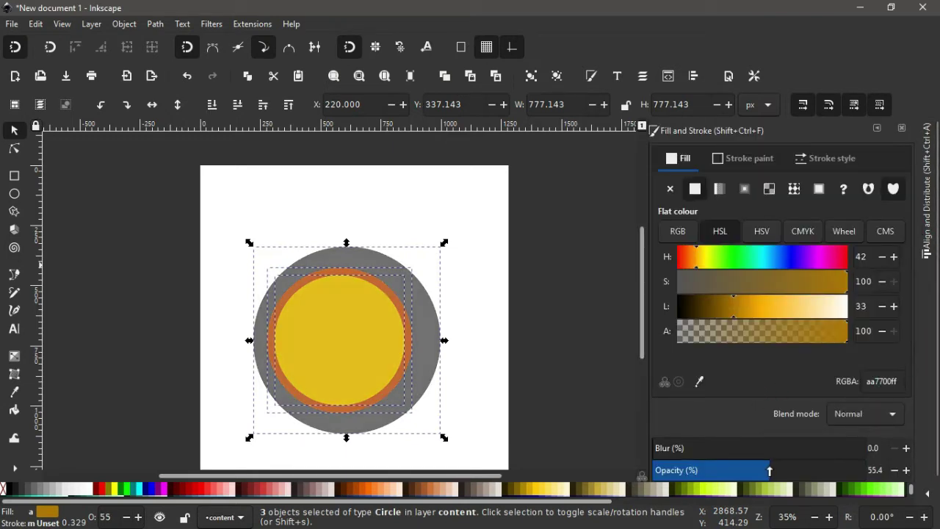
click(566, 258)
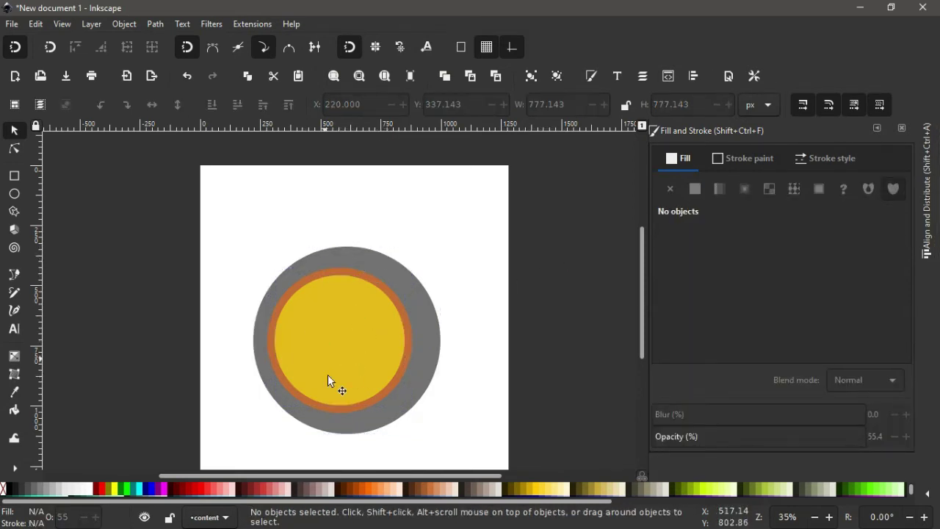
Duplicate the yellow circle, fill the copy with red and move it horizontally to the right, to about X 629 px.
click(347, 340)
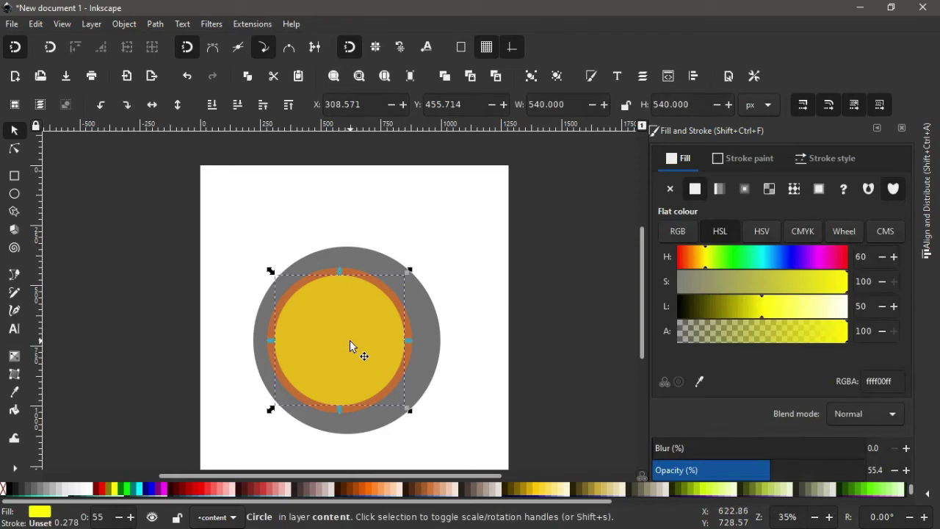
key(ctrl)
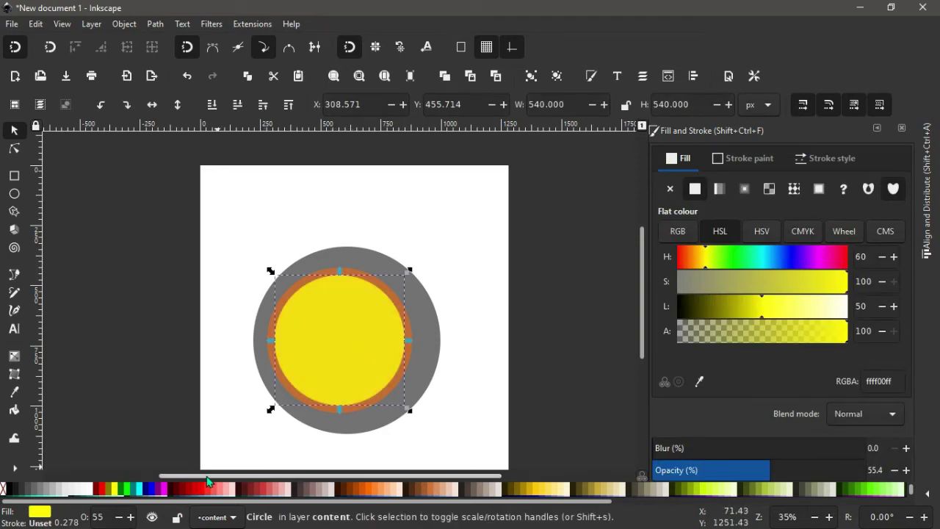
click(102, 490)
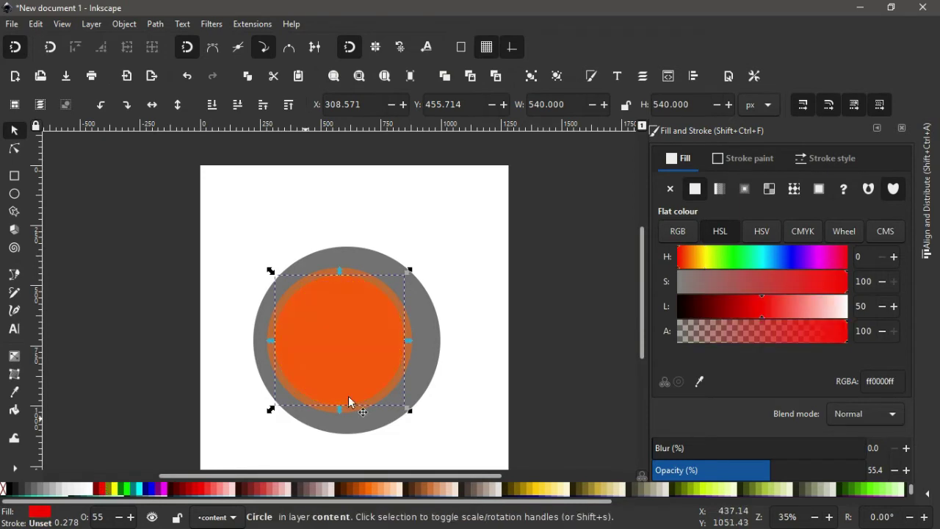
drag(363, 345, 444, 354)
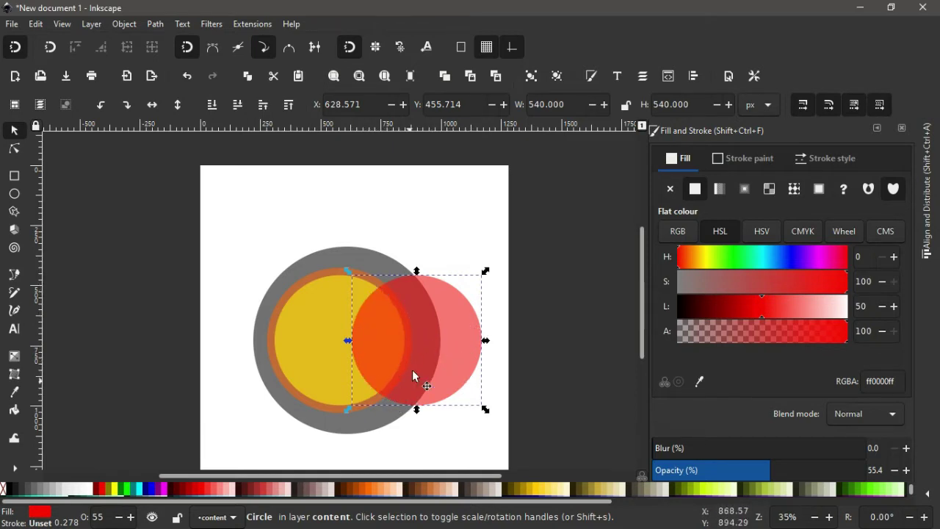
Raise the yellow circle to the top and intersect it with the red circle to leave only their overlapping lens shape.
click(305, 340)
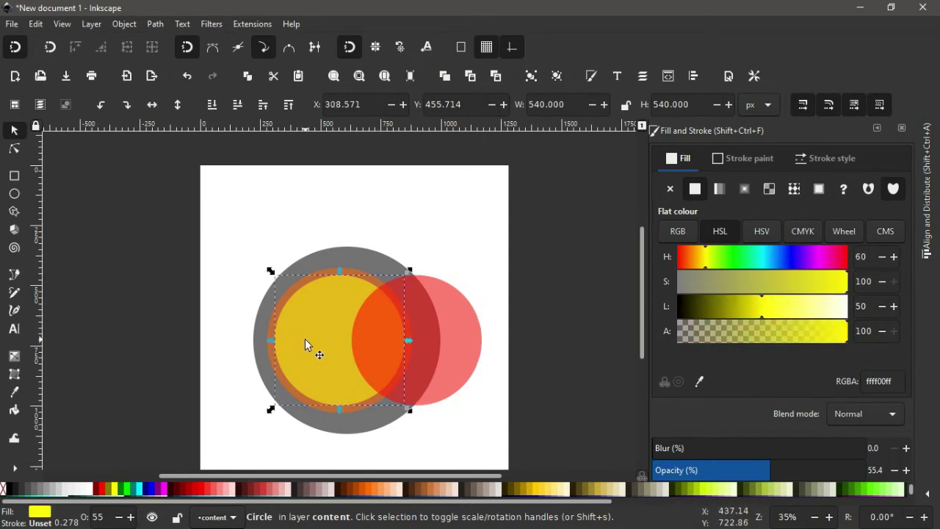
key(Home)
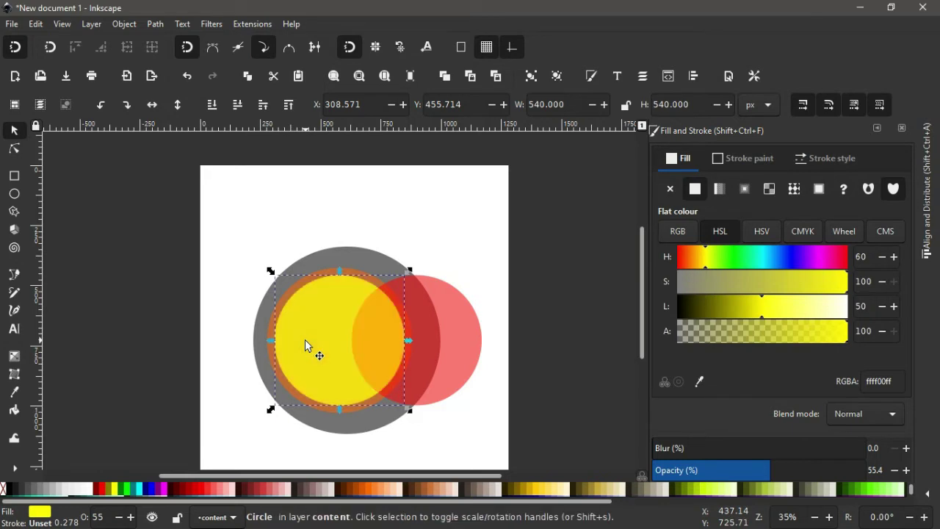
shift+click(460, 342)
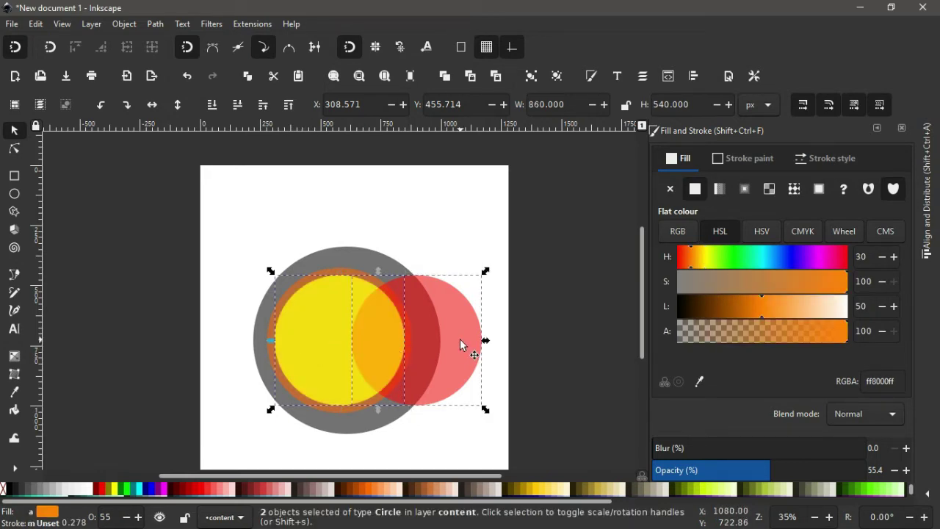
click(155, 23)
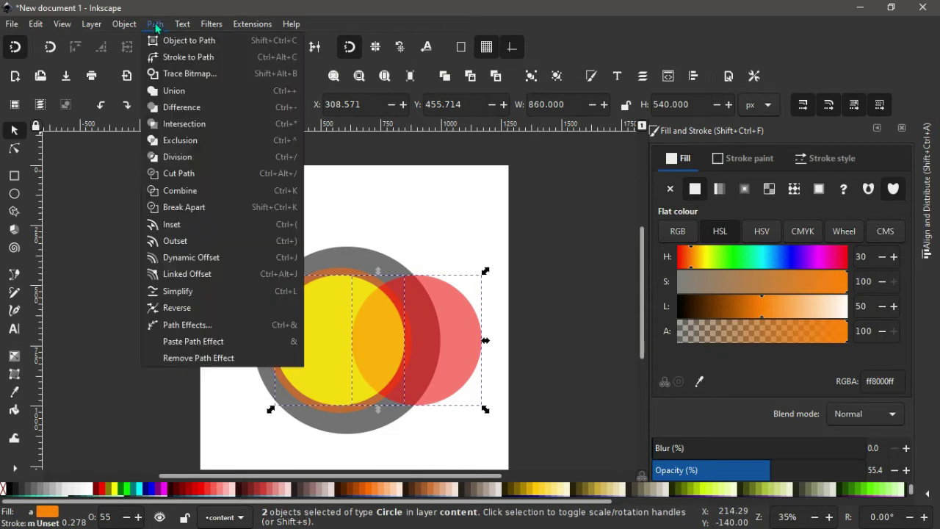
click(180, 127)
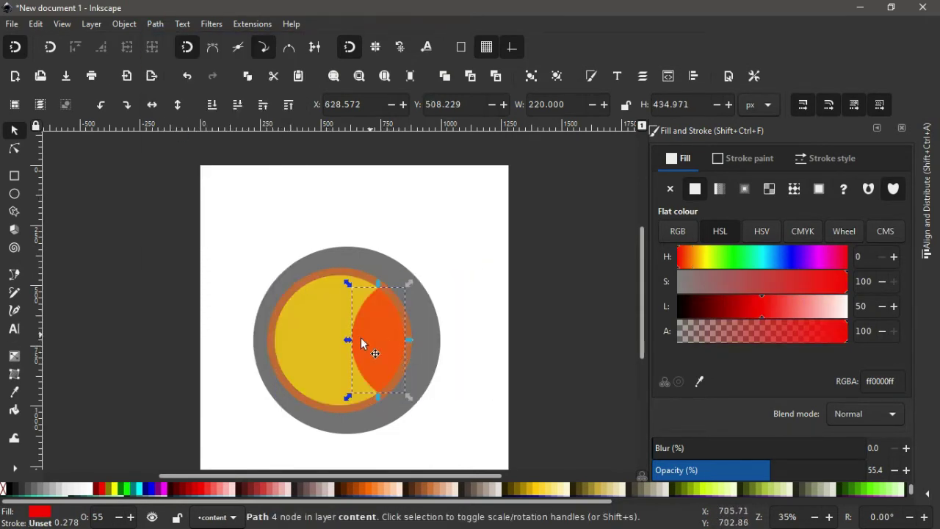
Duplicate the red lens and subtract the copy from the large black circle with Difference.
key(ctrl)
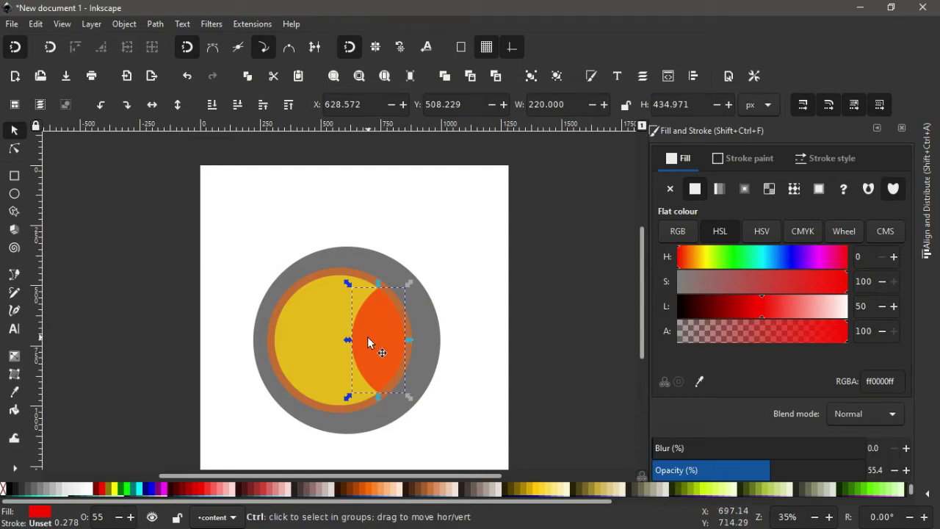
key(ctrl+d)
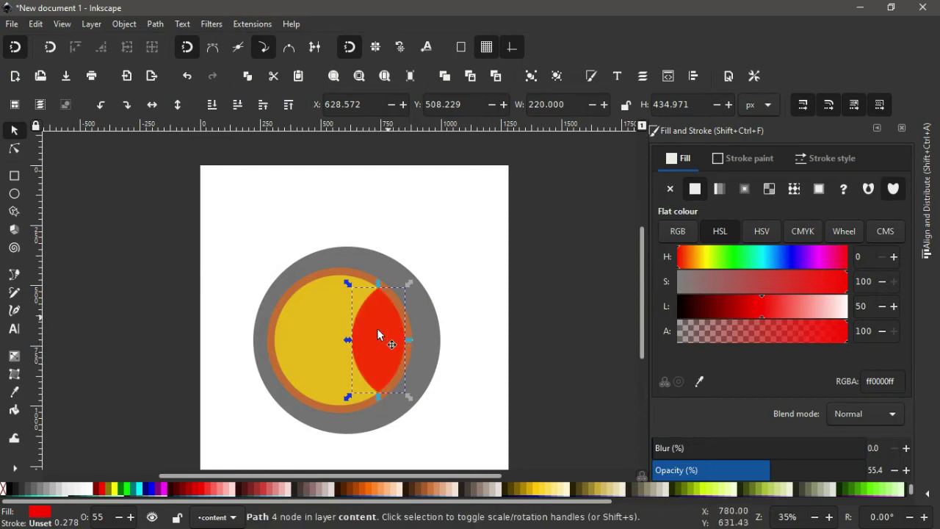
shift+click(346, 261)
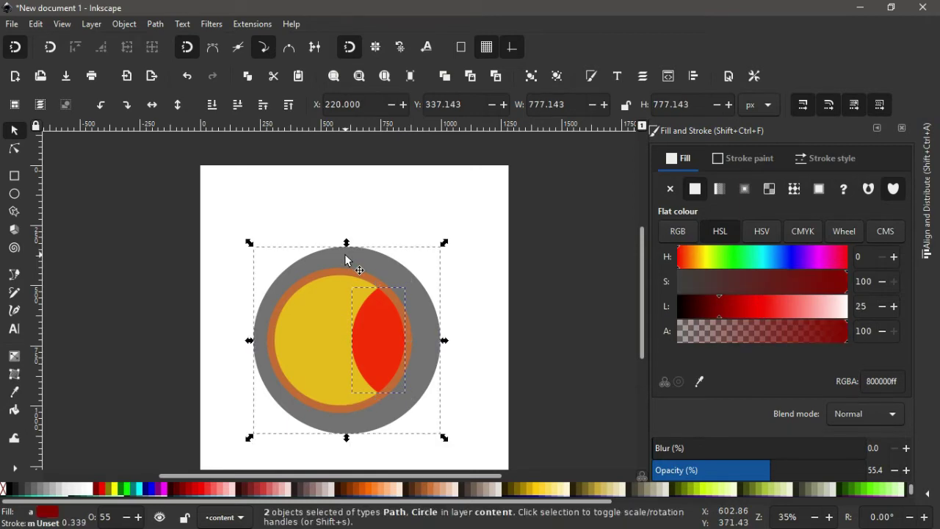
click(156, 25)
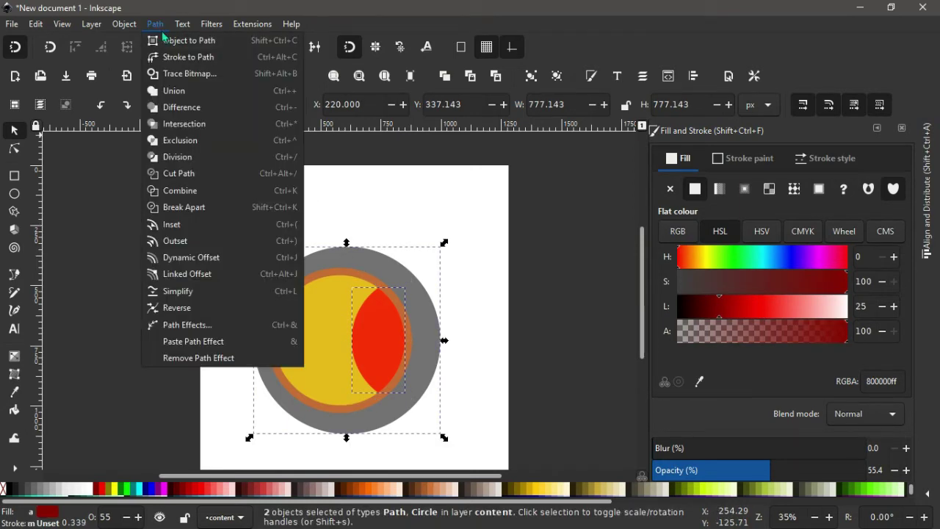
click(165, 110)
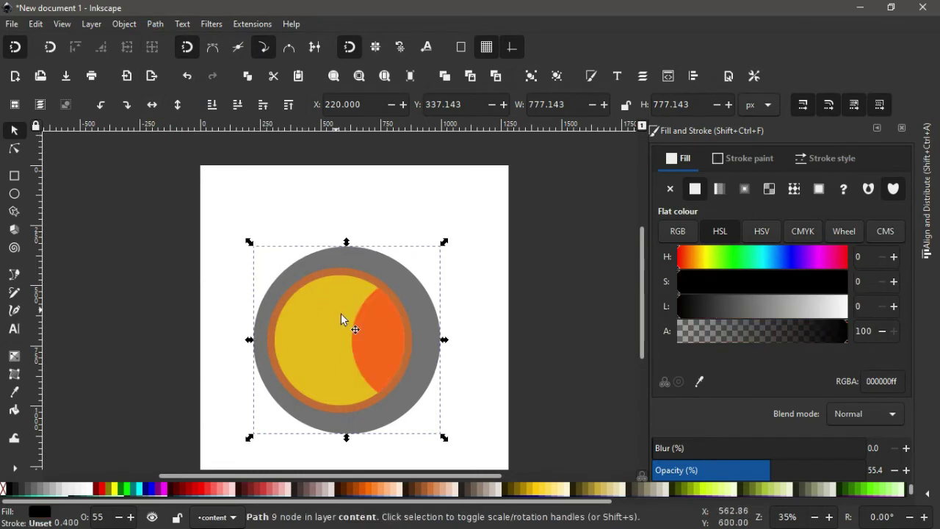
Duplicate the red lens again and subtract the copy from the orange circle with Difference.
click(376, 356)
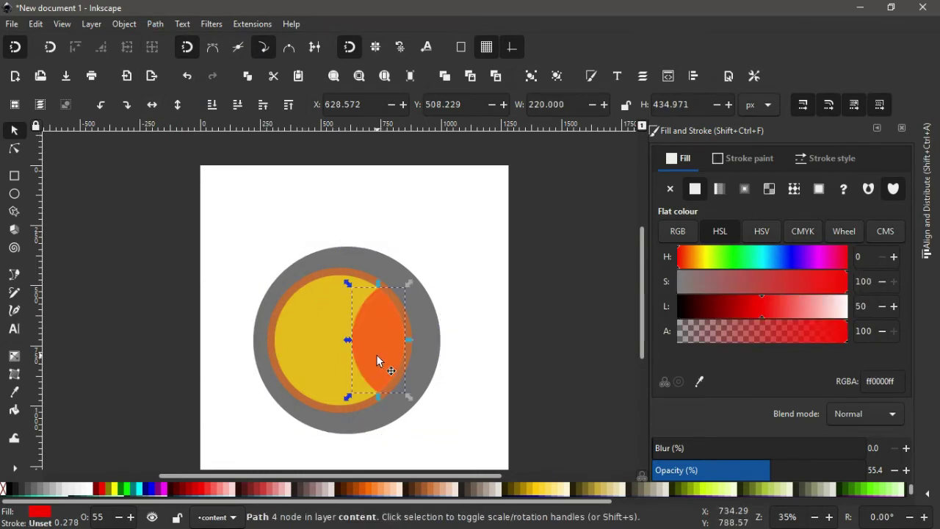
key(ctrl)
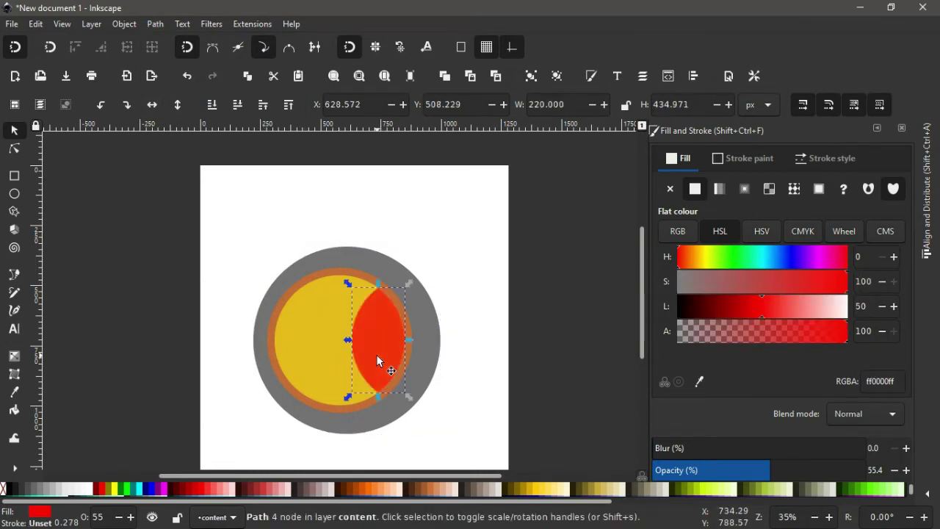
key(shift)
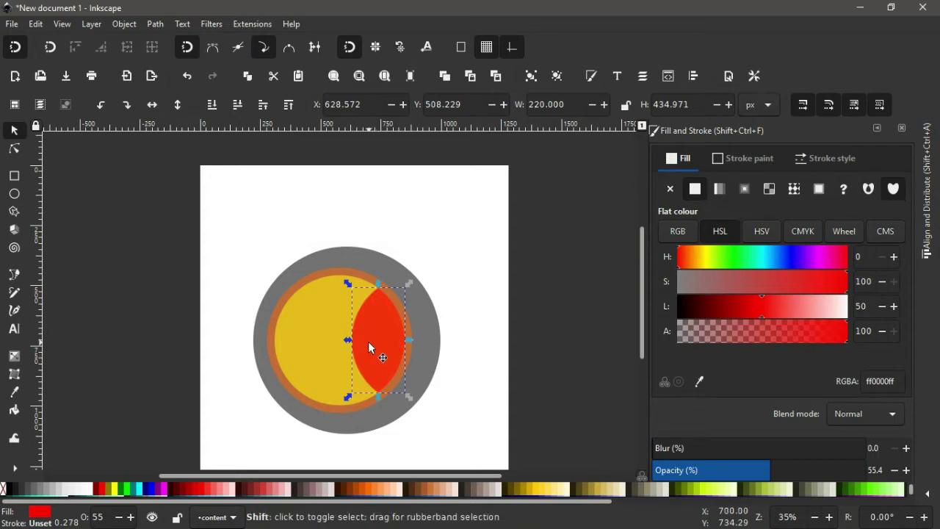
shift+click(318, 272)
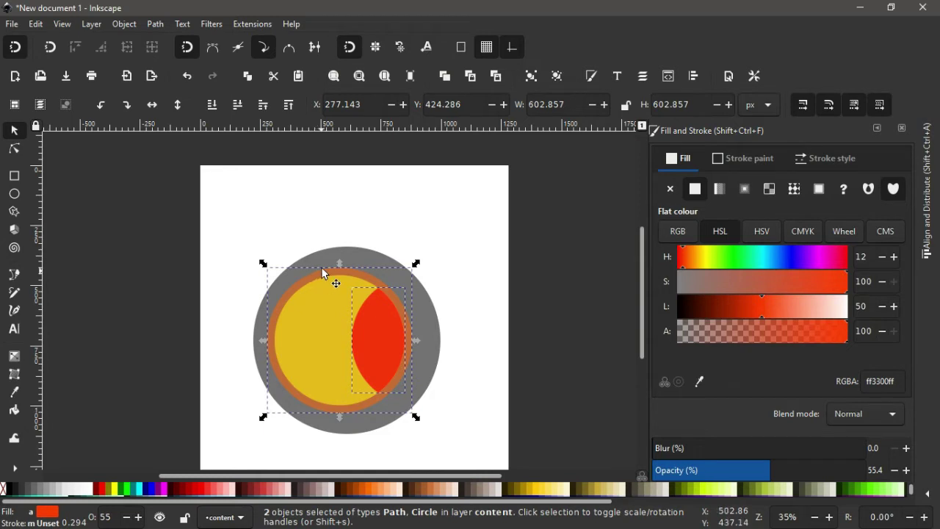
click(155, 23)
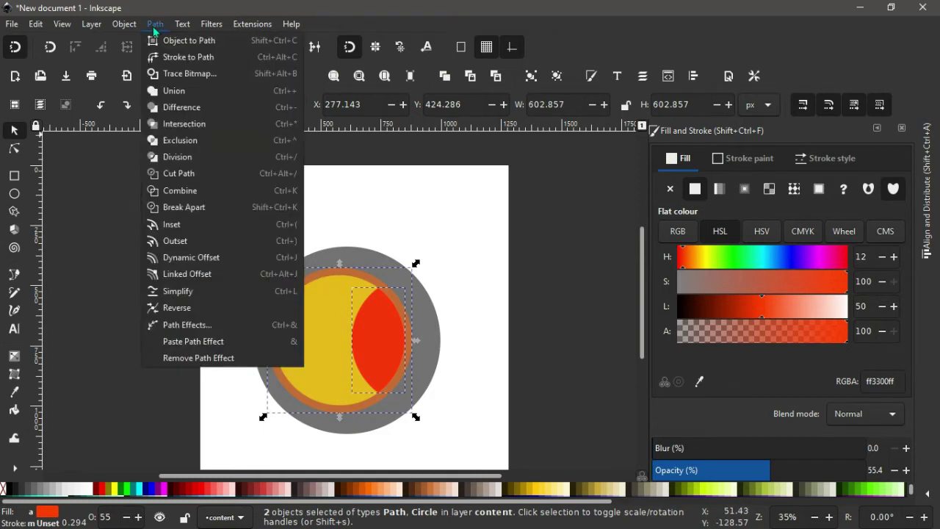
click(180, 108)
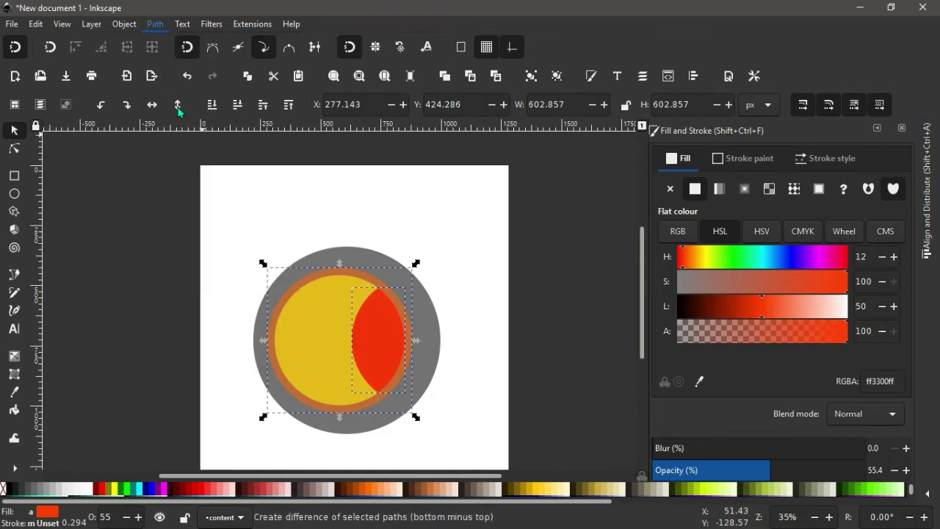
Subtract the remaining red lens from the yellow circle with Difference.
click(378, 353)
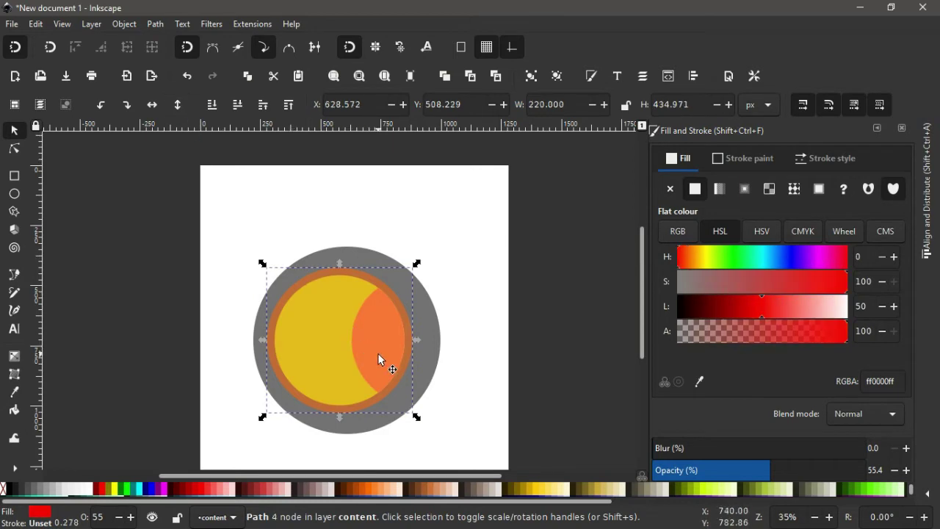
shift+click(309, 325)
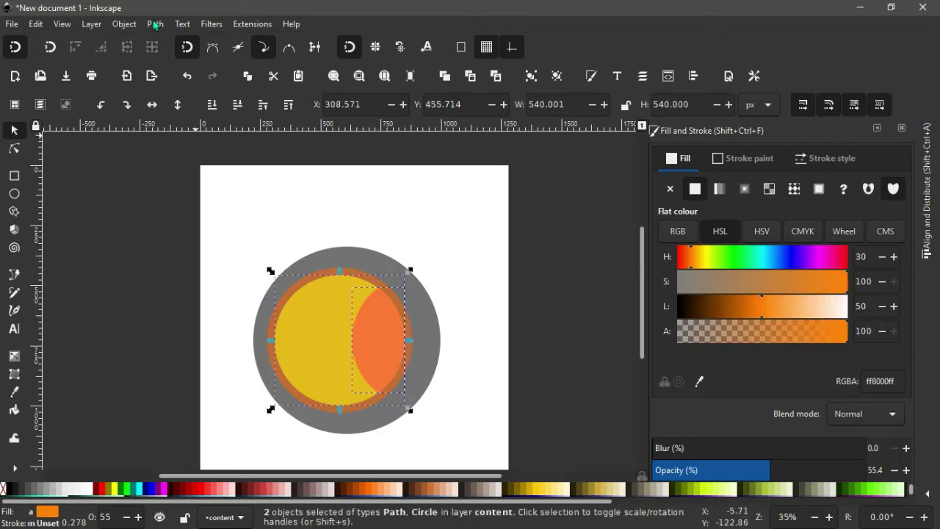
click(155, 25)
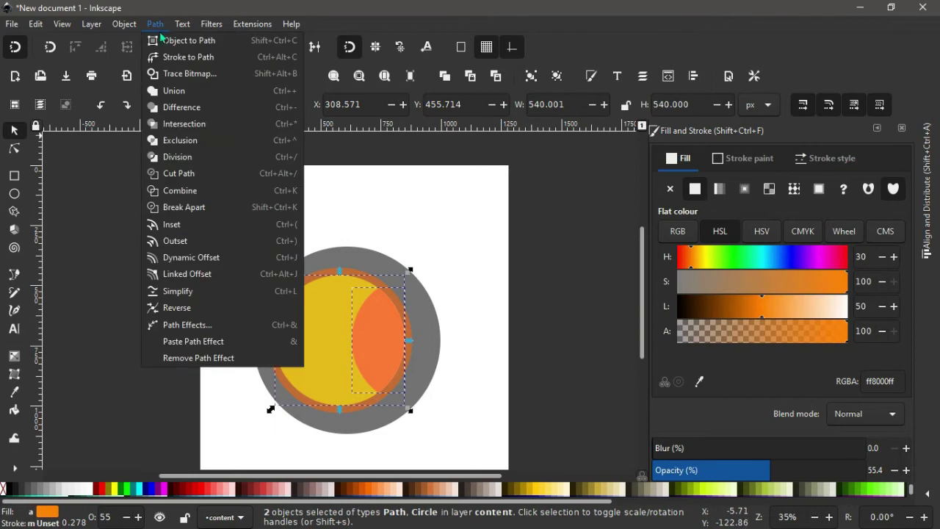
click(177, 108)
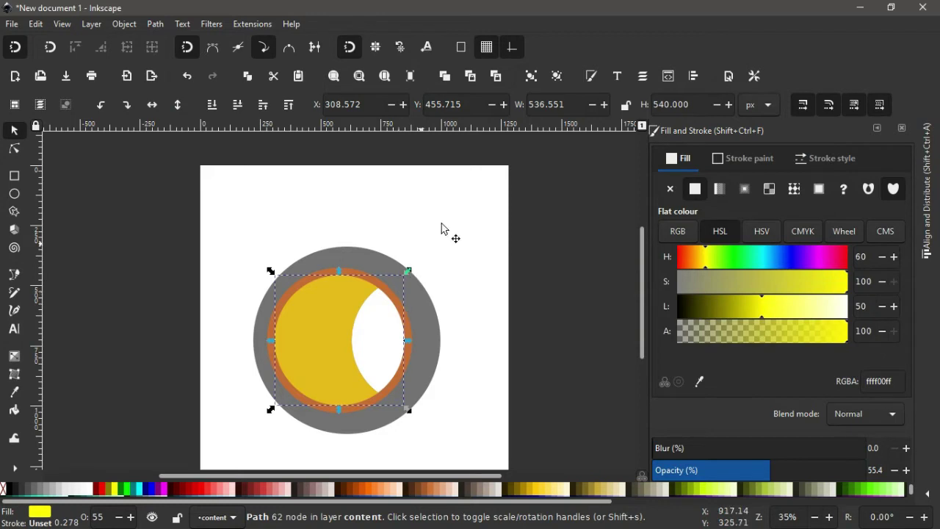
Select all three cut-out shapes, raise their opacity to 100% and deselect them.
drag(143, 222, 480, 434)
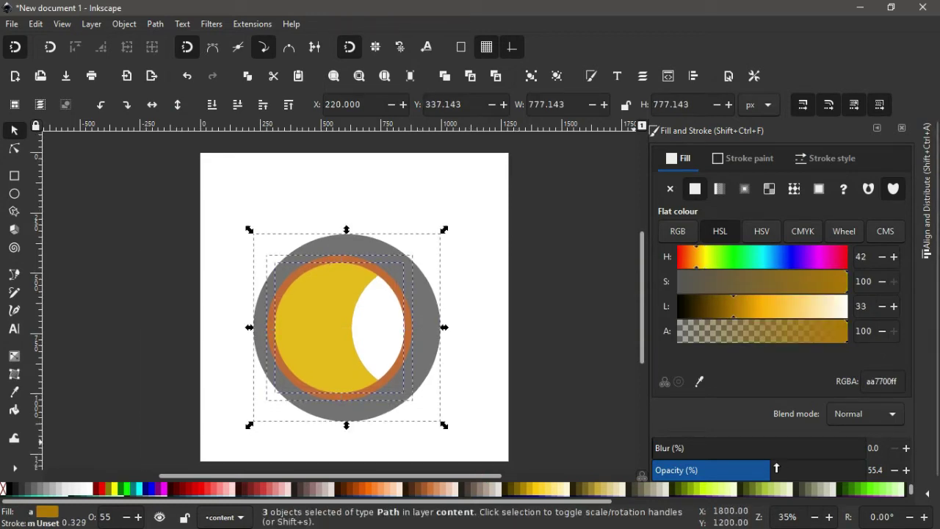
drag(765, 470, 937, 463)
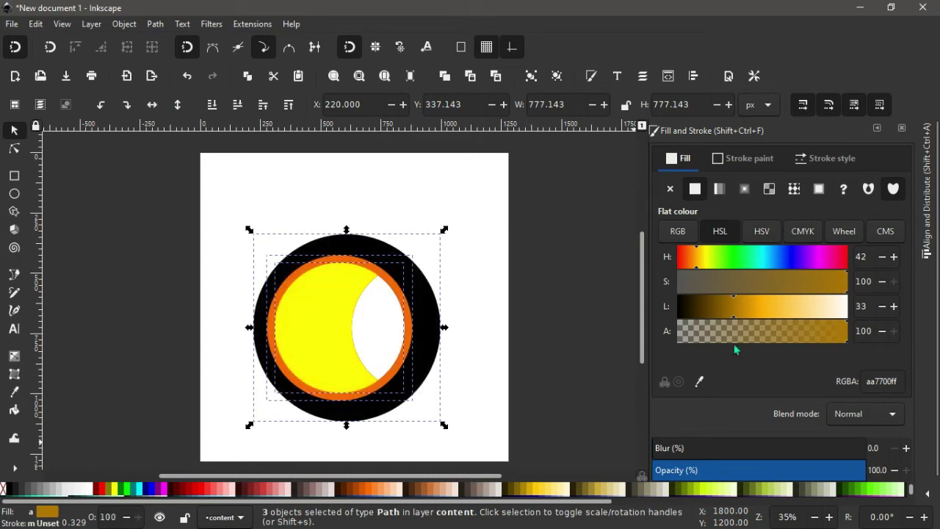
click(529, 275)
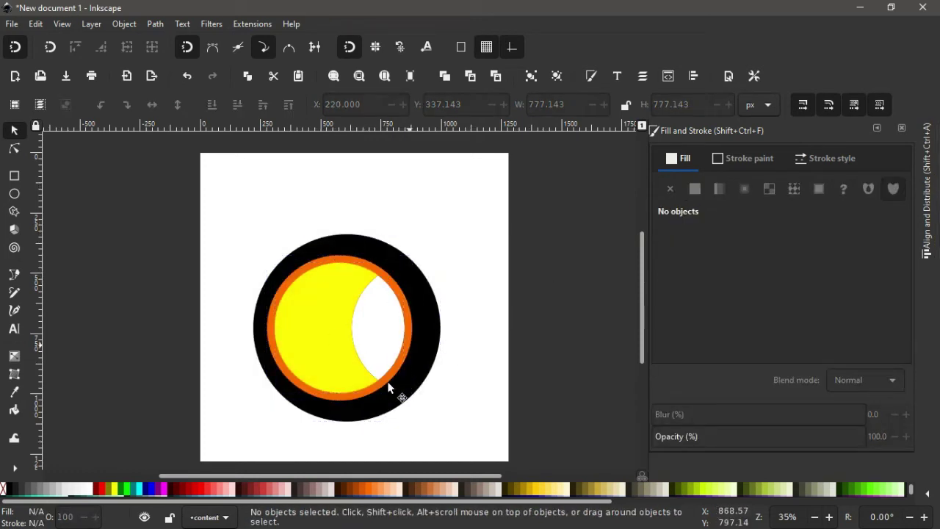
scroll(306, 277, down, 2)
scroll(306, 271, up, 2)
Give the large black shape a linear gradient fill and orient it vertically, starting at the shape's bottom edge and ending at its top edge.
click(383, 251)
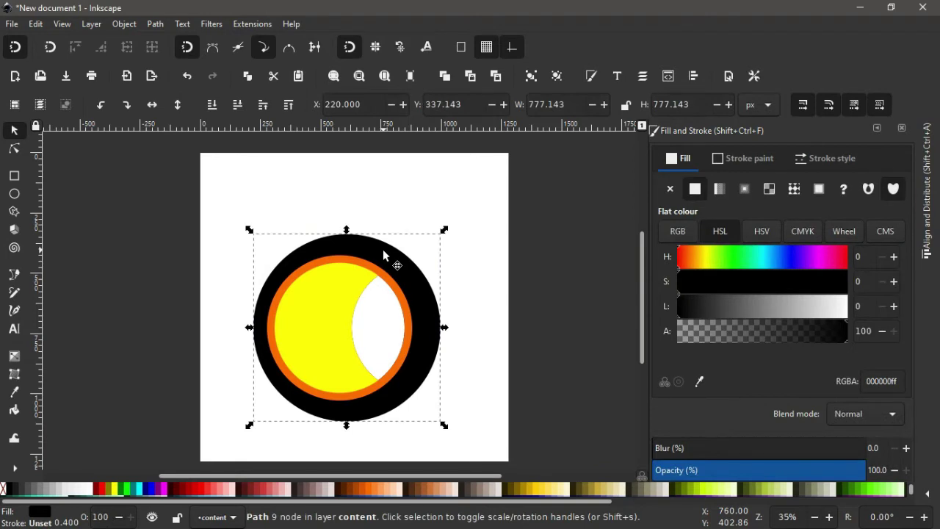
click(721, 191)
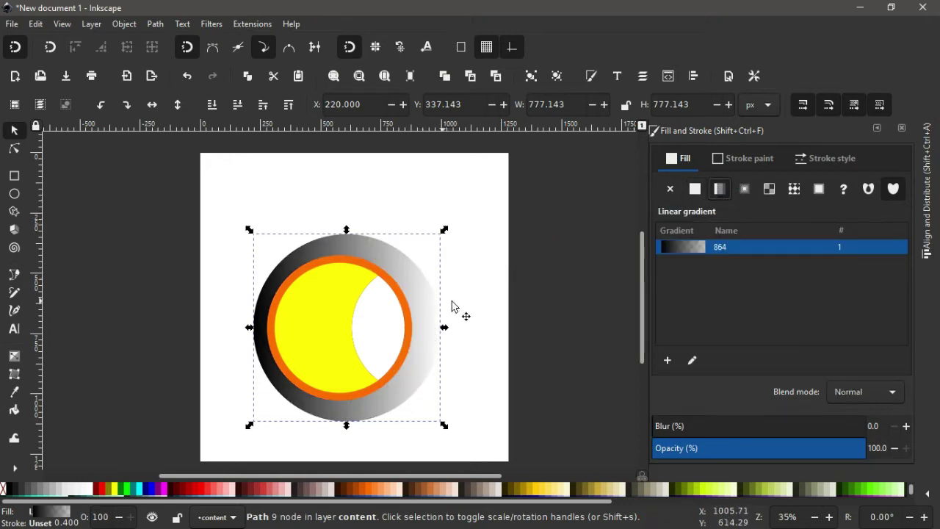
key(g)
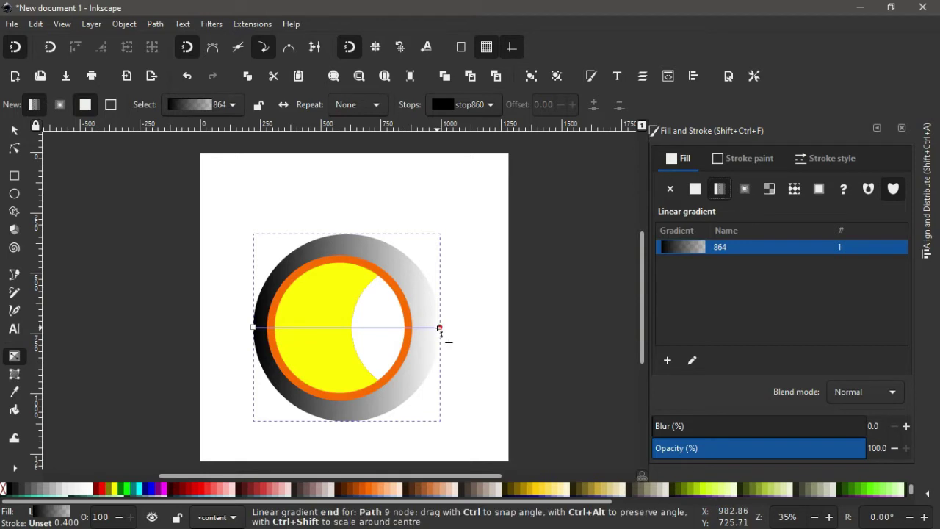
drag(440, 329, 352, 235)
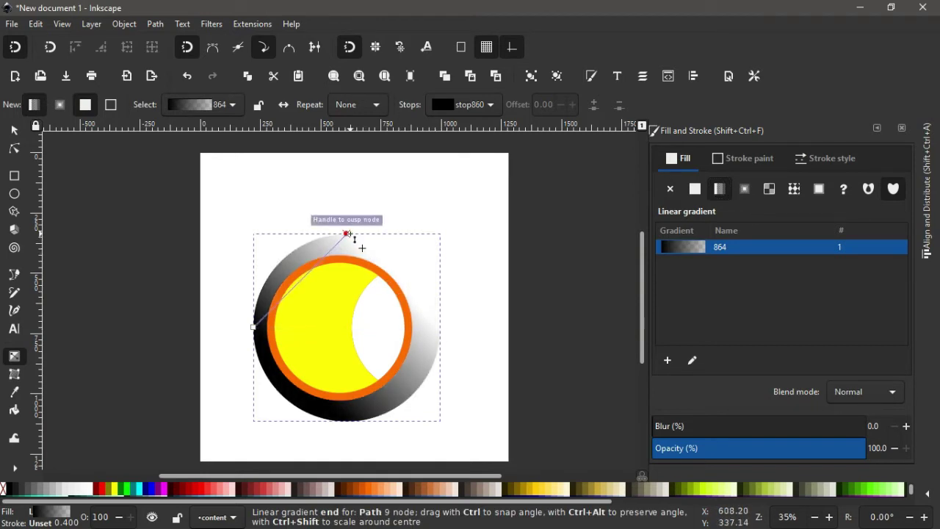
click(254, 328)
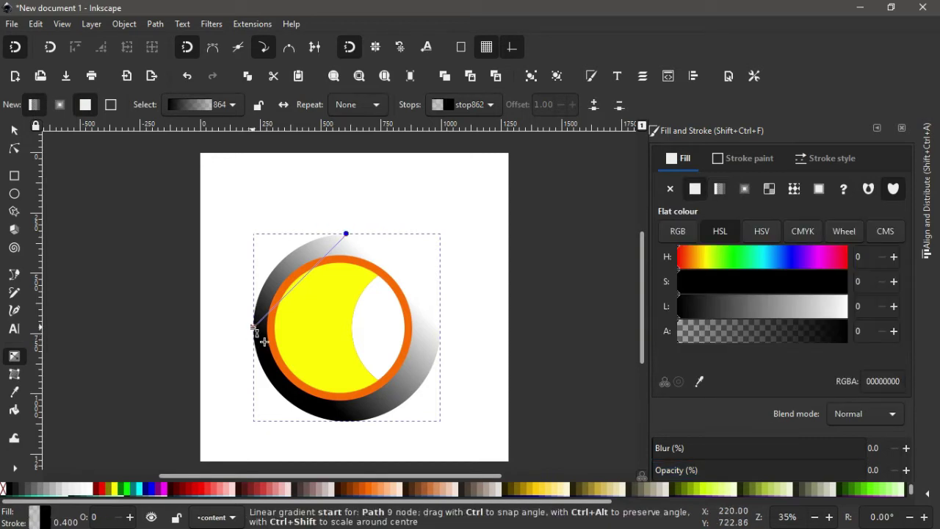
drag(254, 328, 343, 420)
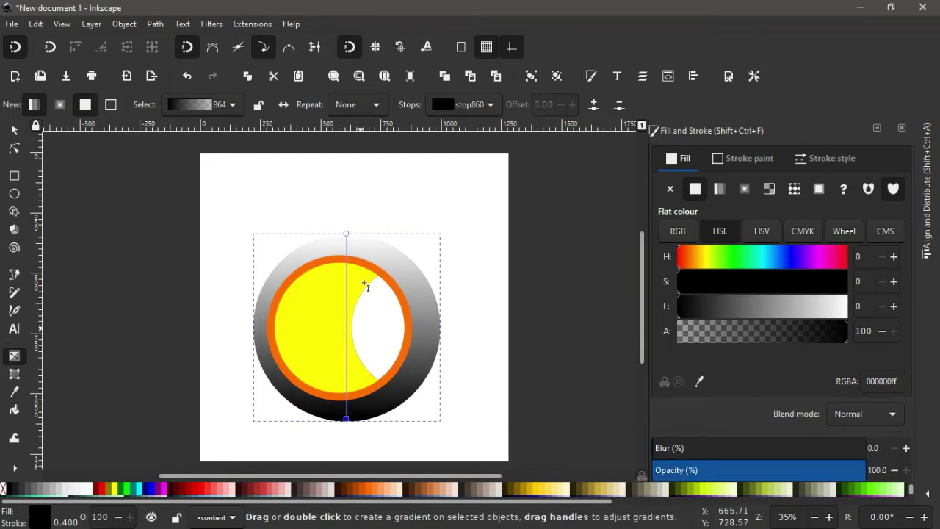
Colour the outer shape's gradient golden yellow at its upper stop and brown, RGBA 843600ff, at its lower stop.
click(346, 233)
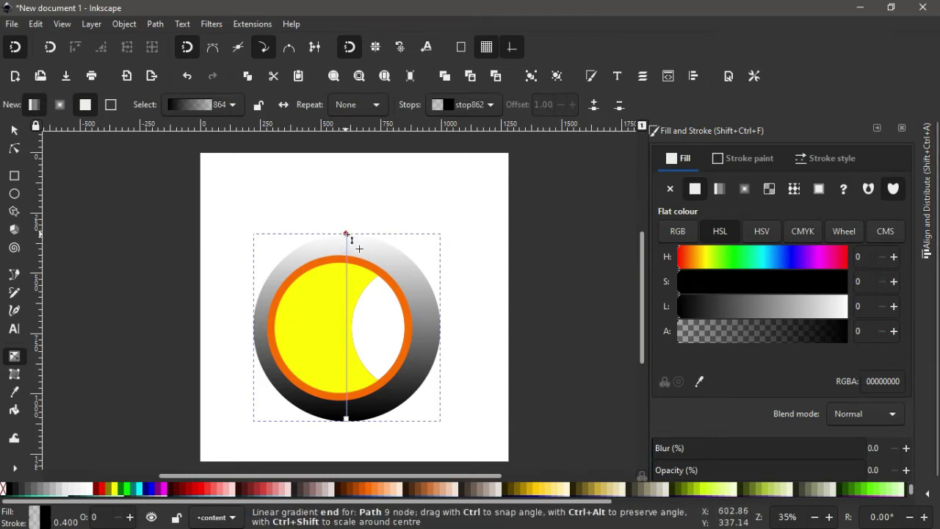
double_click(864, 381)
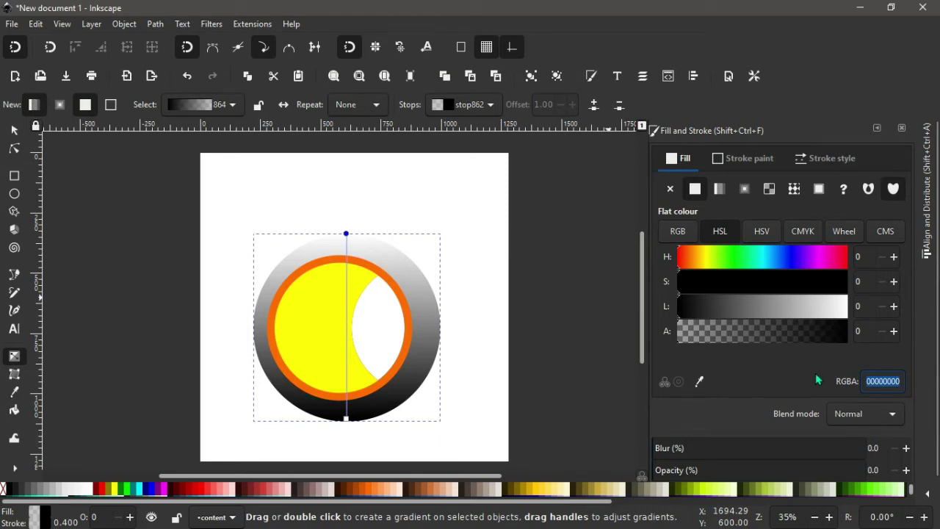
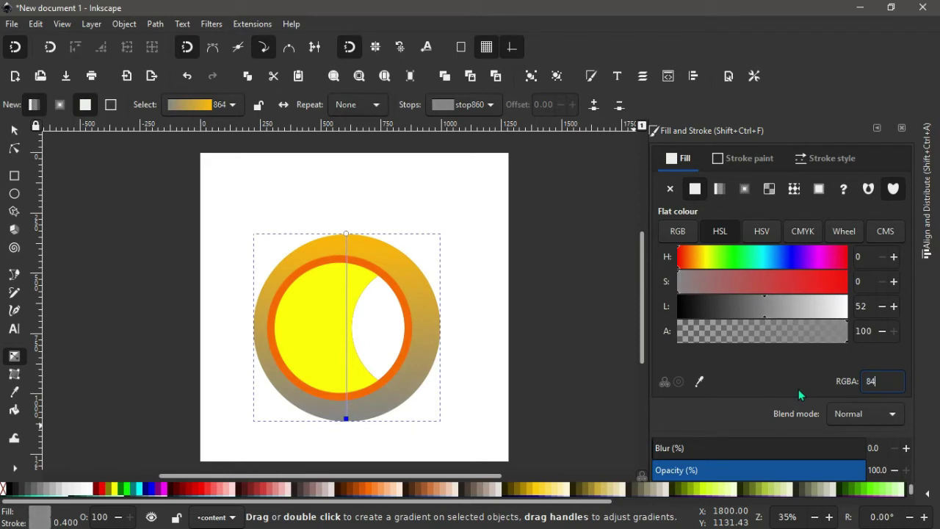
text(3)
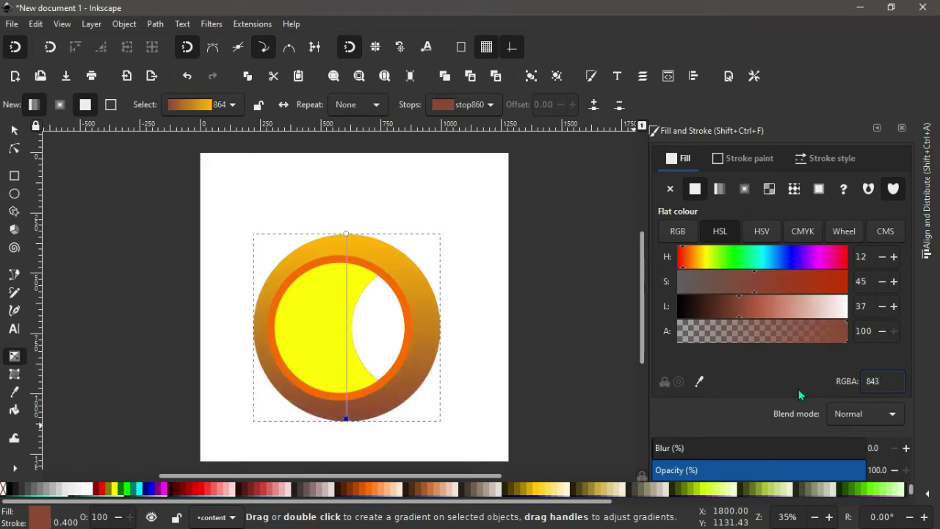
text(6)
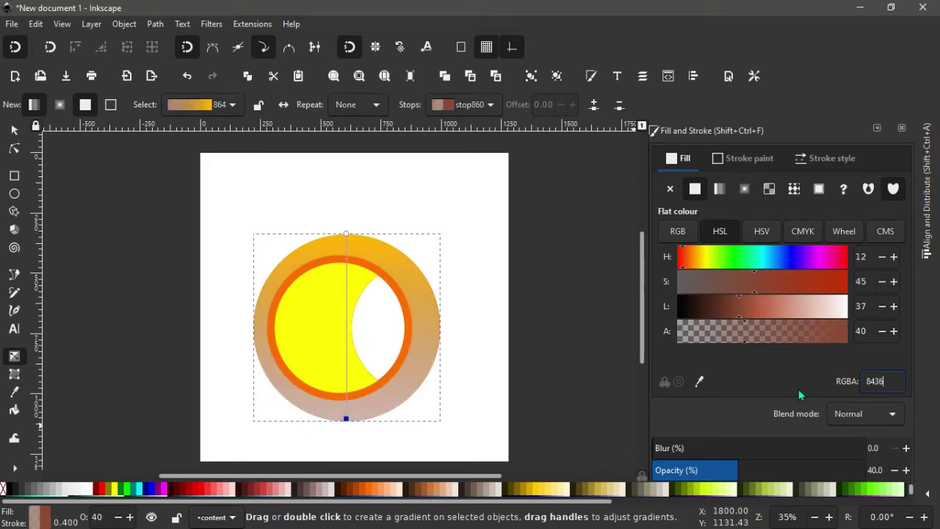
text(00ff)
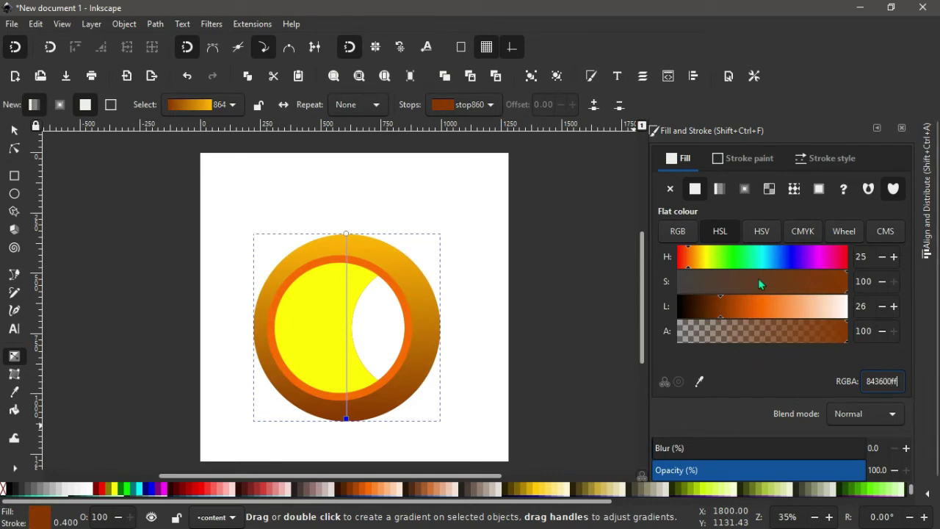
Give the orange ring a linear gradient fill and orient it vertically, starting at its bottom edge and ending at its top edge.
click(338, 264)
click(338, 259)
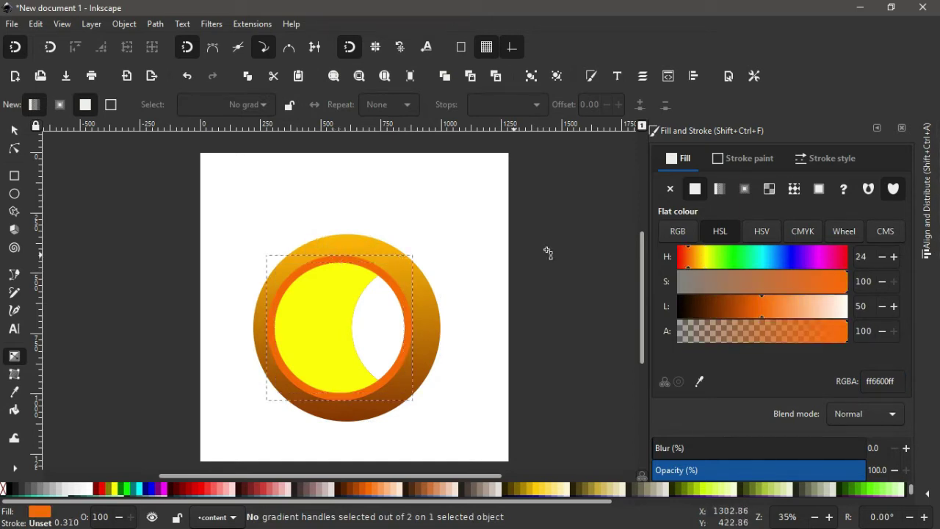
click(719, 189)
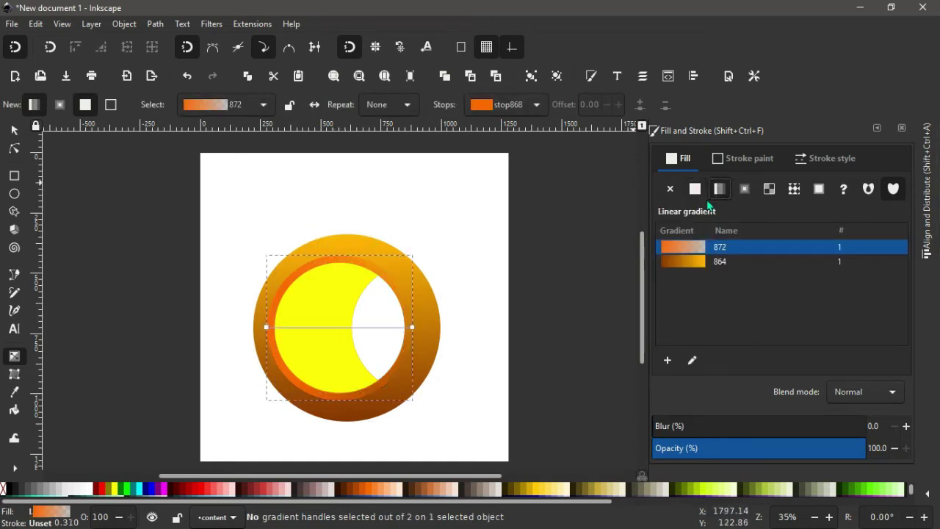
drag(413, 327, 339, 256)
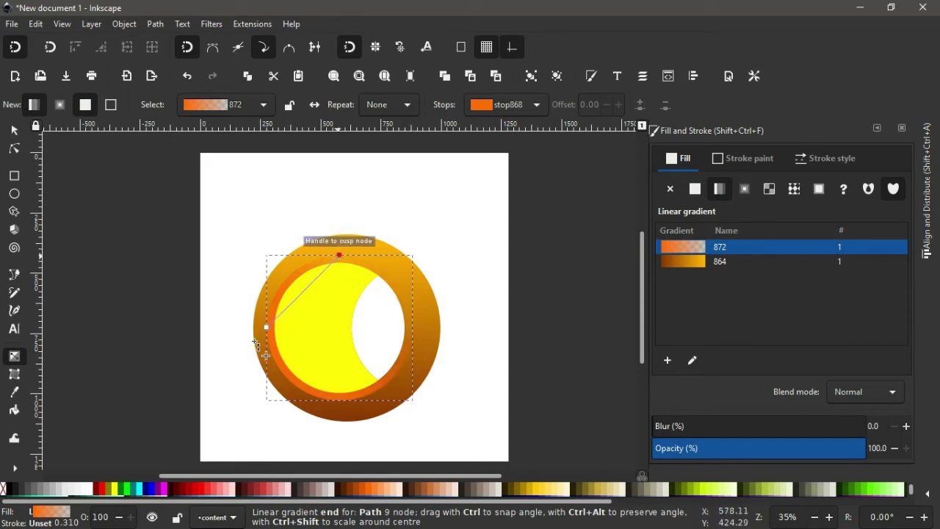
click(268, 327)
drag(269, 330, 340, 402)
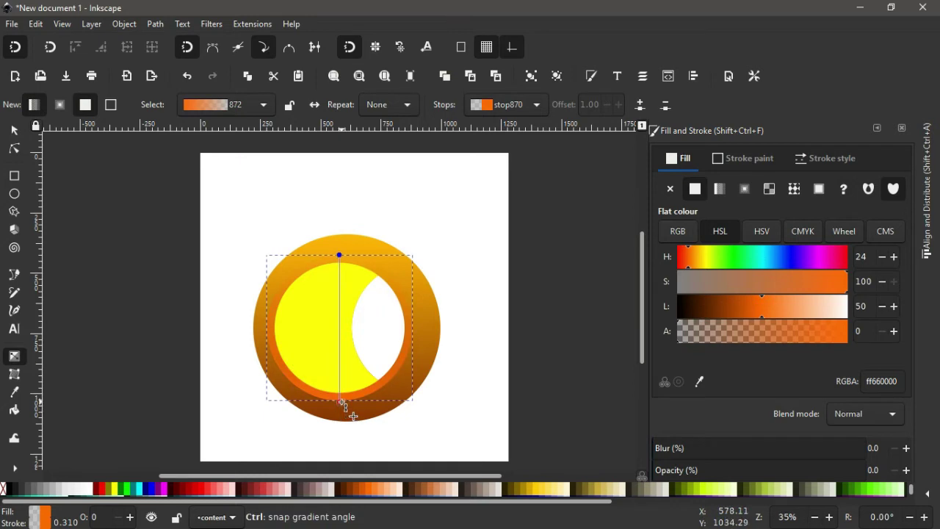
Set the upper stop of the orange ring's gradient to brown, RGBA af5a00ff.
click(341, 257)
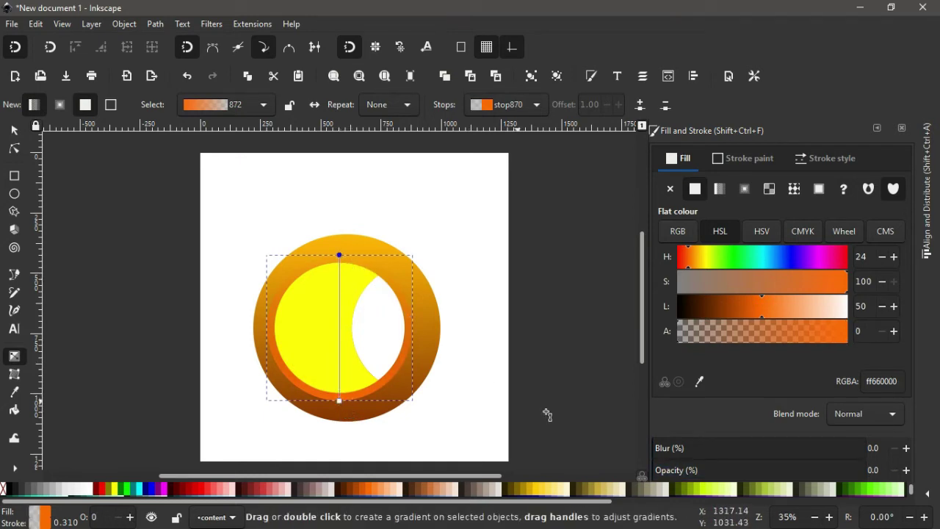
click(348, 244)
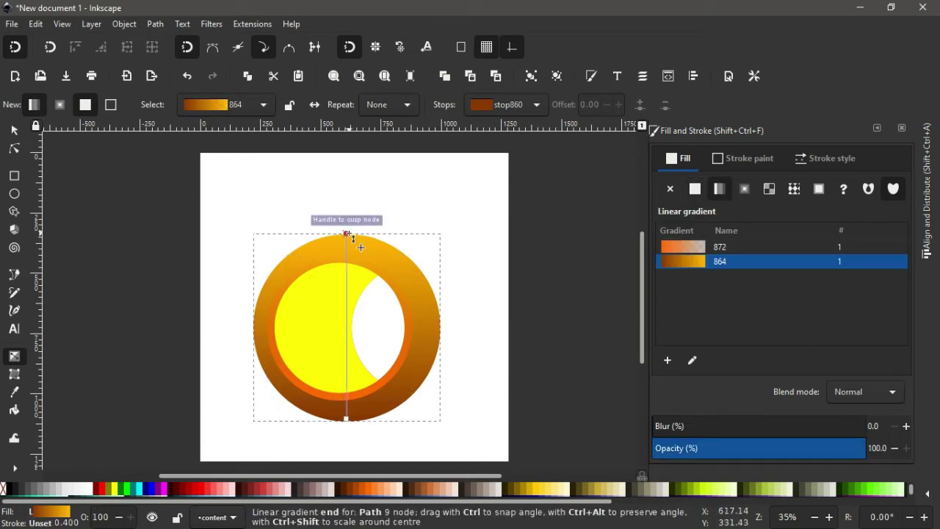
click(350, 236)
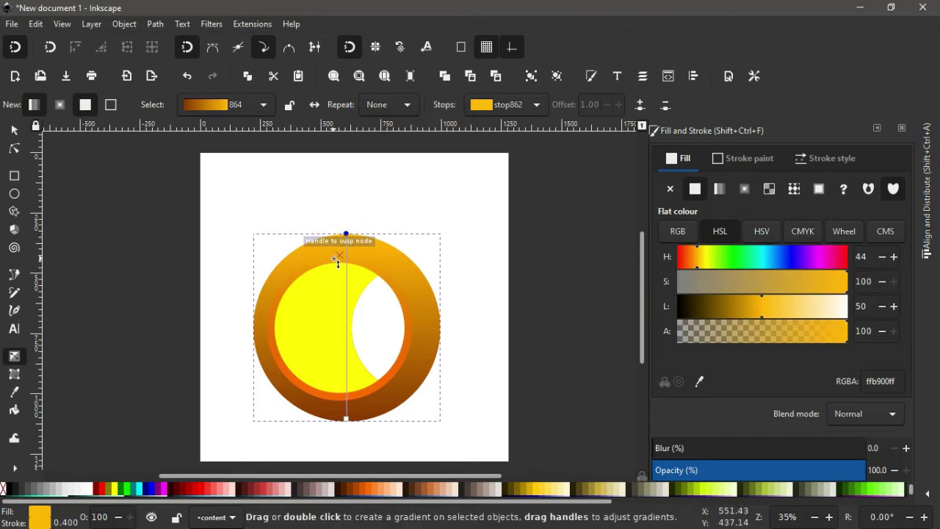
click(336, 261)
double_click(337, 262)
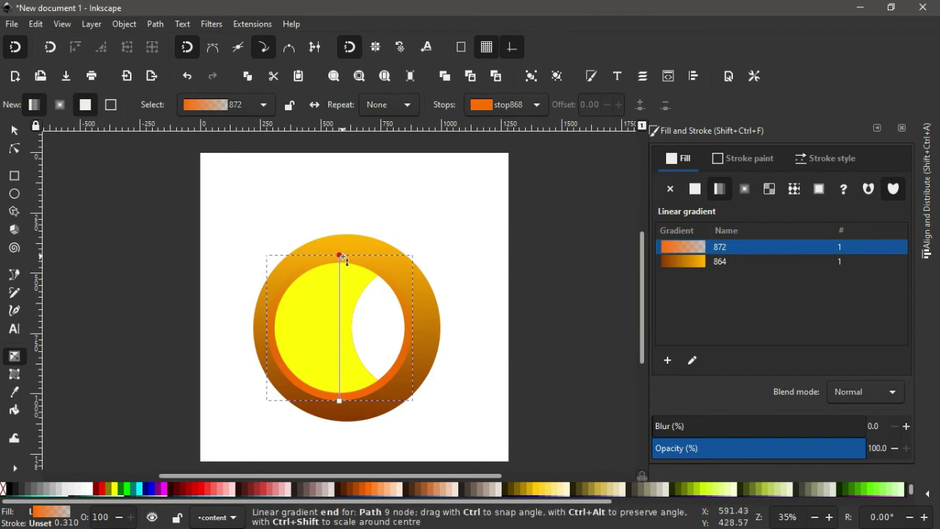
click(345, 260)
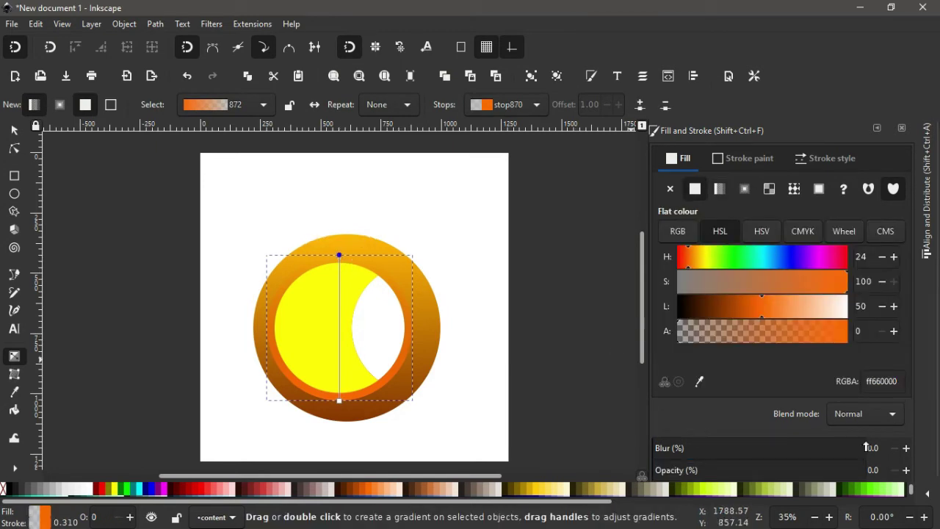
drag(898, 381, 866, 383)
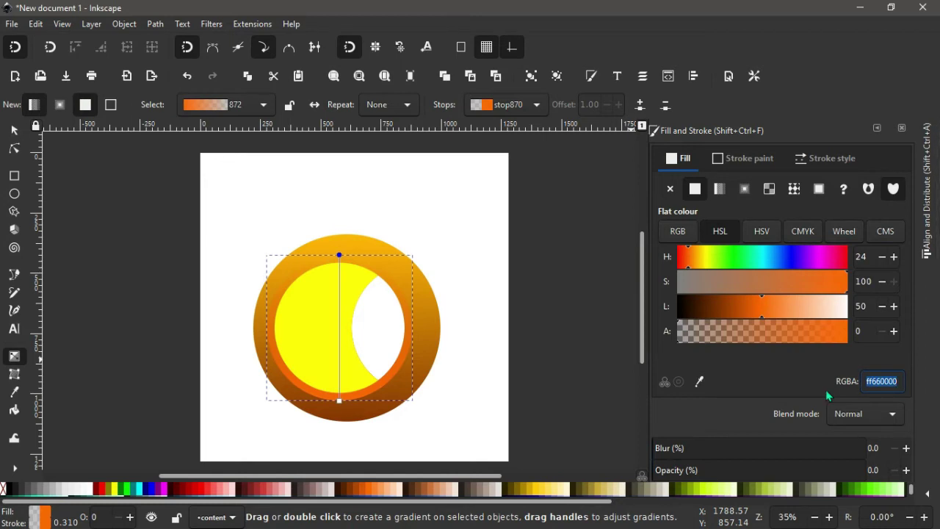
text(af)
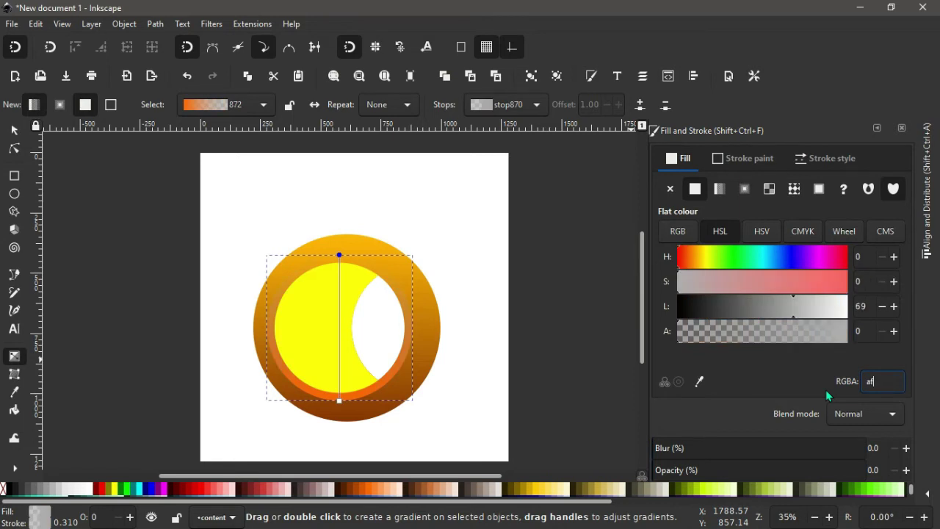
text(5)
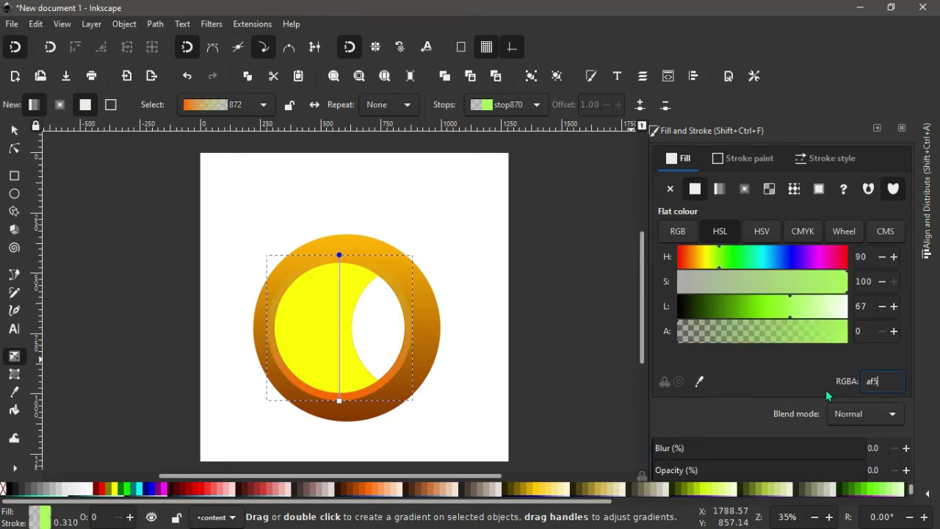
text(a)
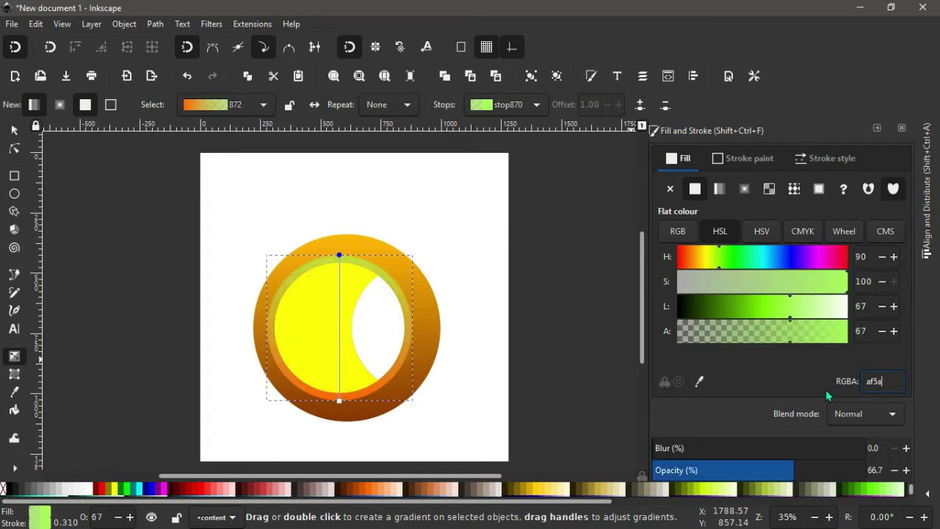
text(00ff)
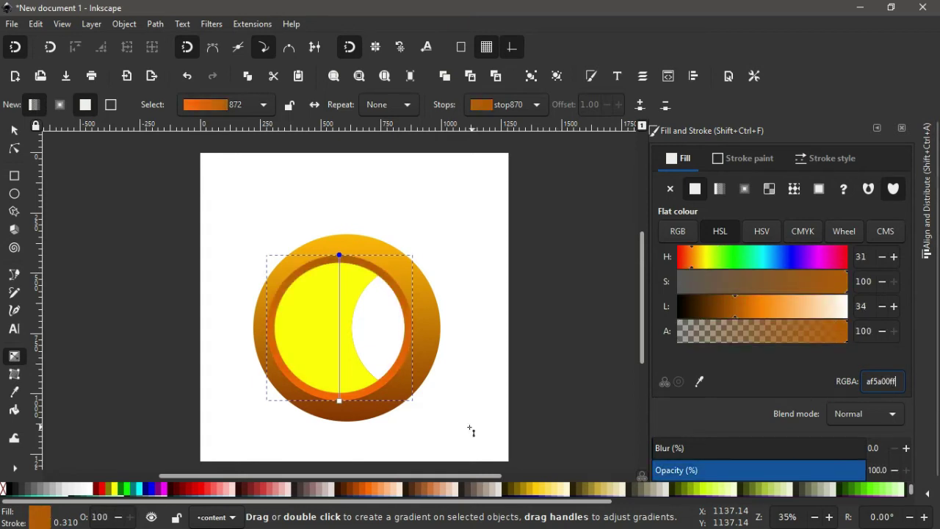
Set the ring gradient's lower stop to RGBA 9e4d00ff and add a stop midway along it with lightness 45.
click(340, 401)
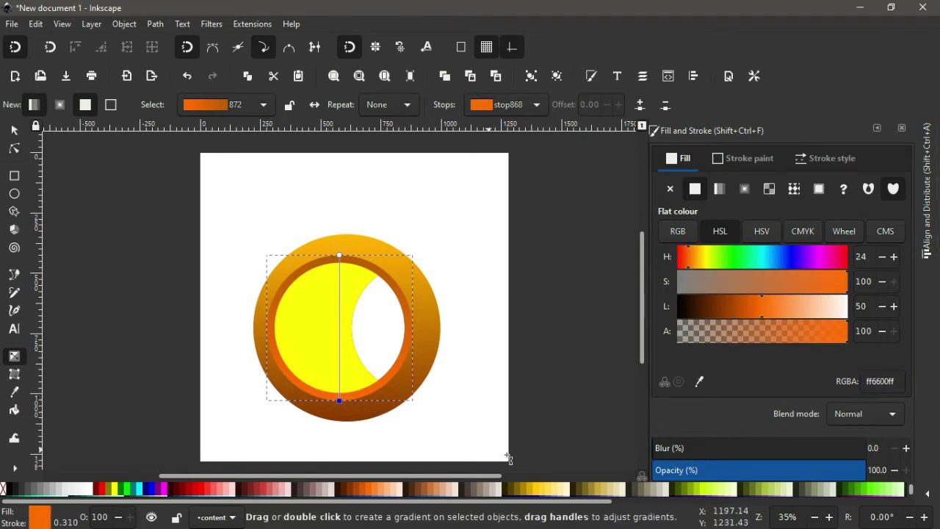
drag(896, 382, 811, 381)
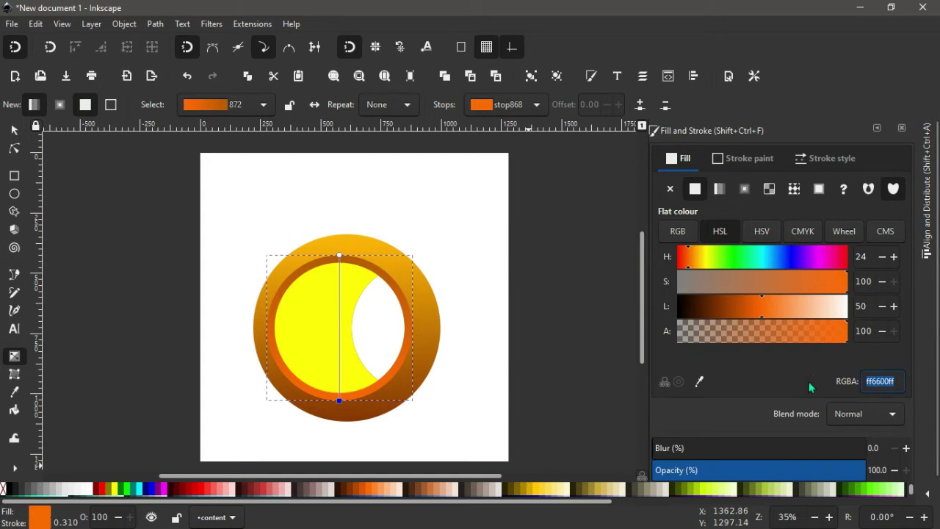
text(9e)
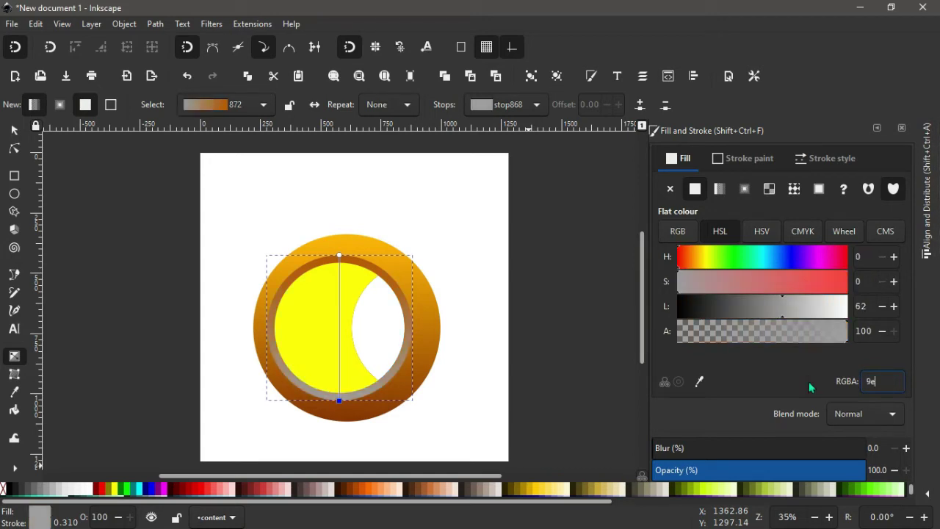
text(4d00)
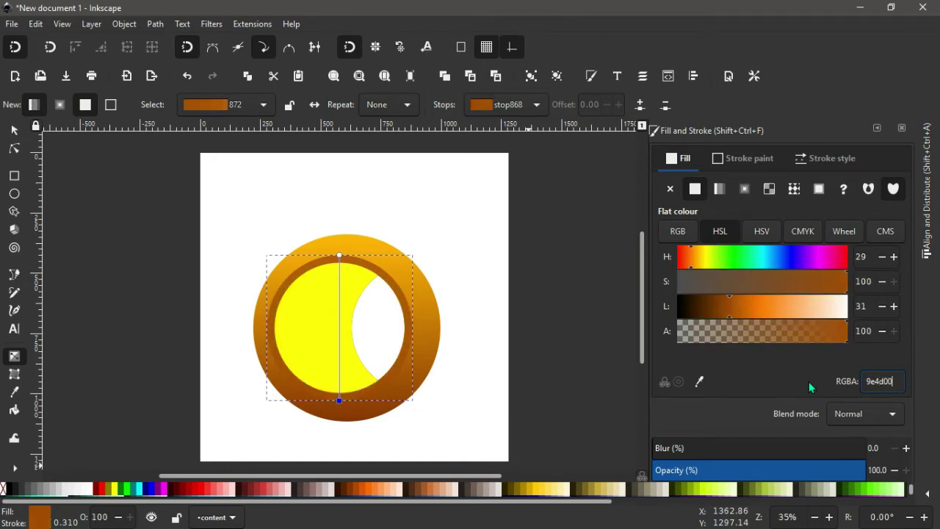
text(ff)
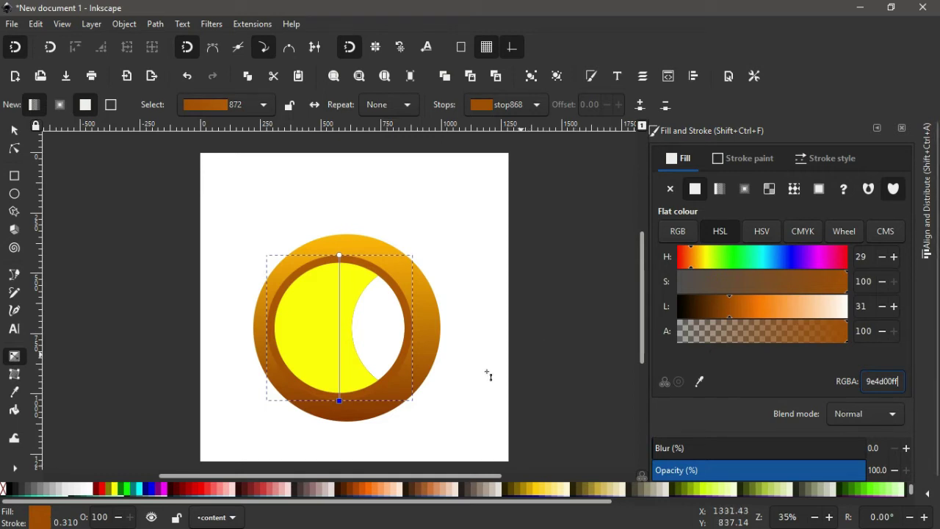
double_click(340, 330)
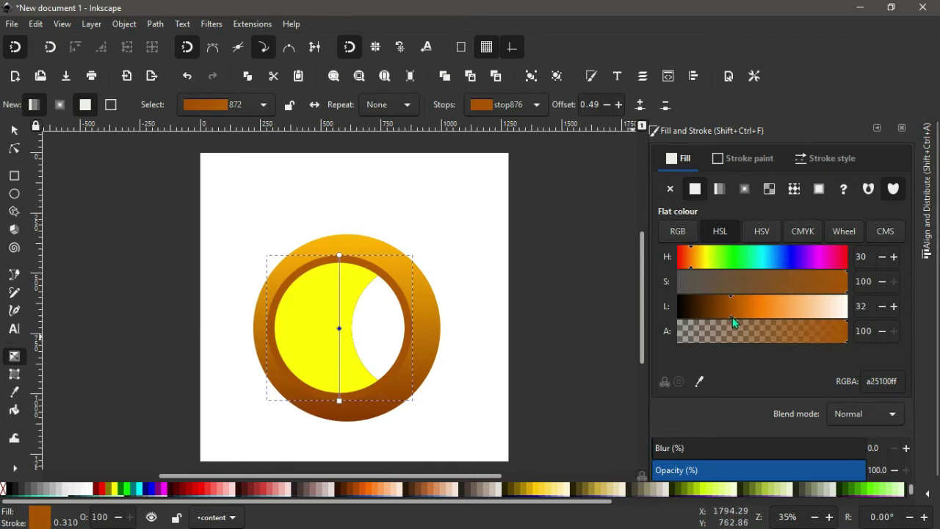
drag(733, 317, 756, 319)
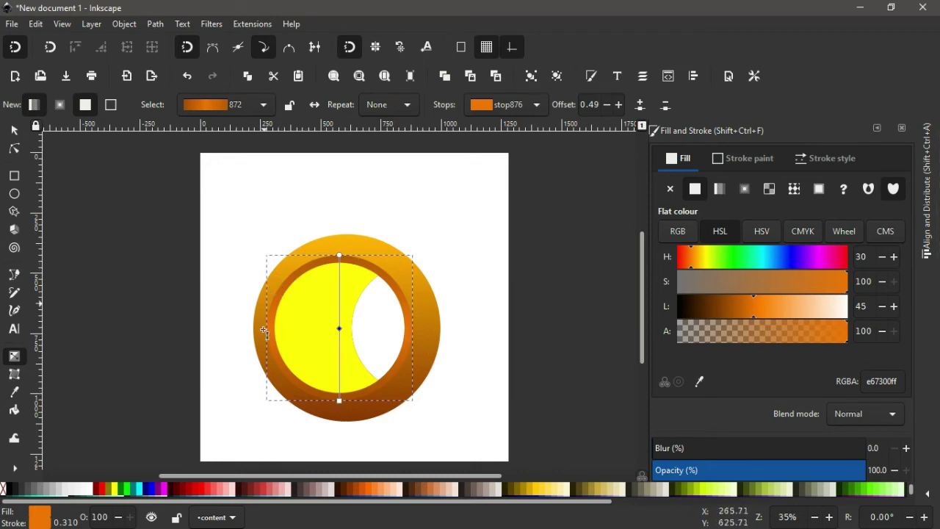
Give the yellow shape a linear gradient fill and orient it vertically, starting at its top edge and ending at its bottom edge.
click(315, 307)
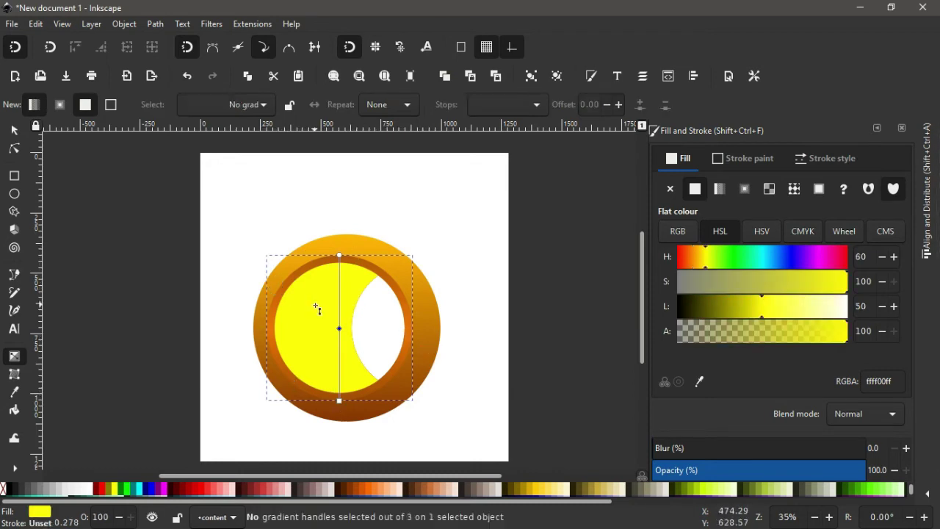
click(718, 191)
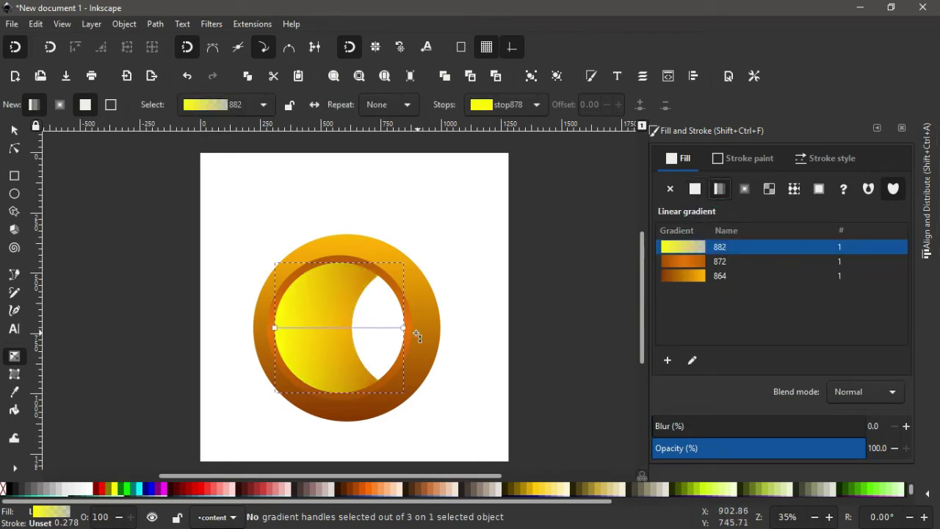
drag(406, 329, 349, 394)
click(274, 327)
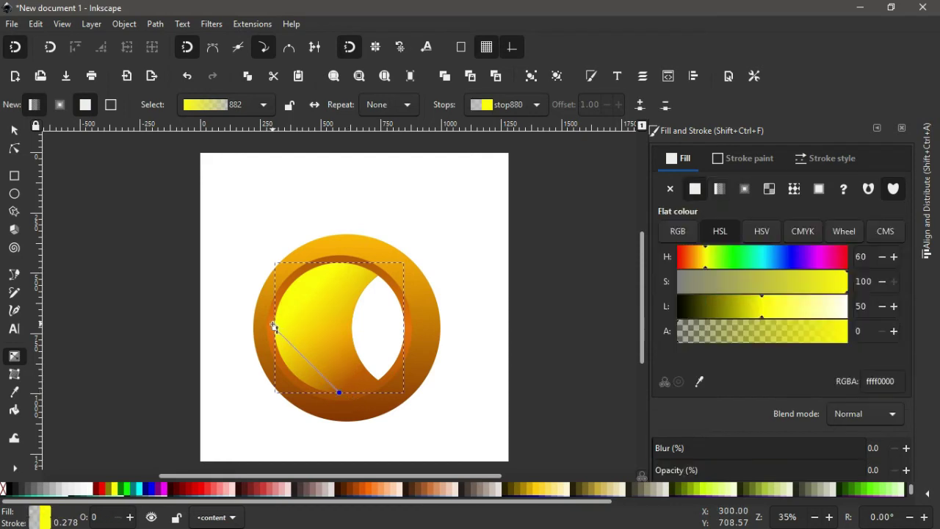
drag(279, 329, 340, 265)
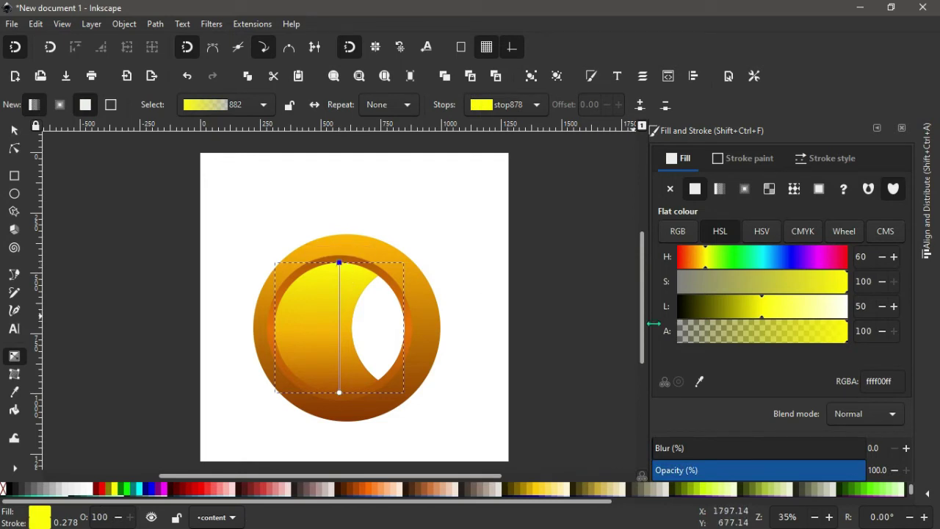
Colour both end stops of the inner yellow shape's gradient dark brown, RGBA 502a16ff, copying the value from the upper stop to the lower.
double_click(895, 381)
text(50)
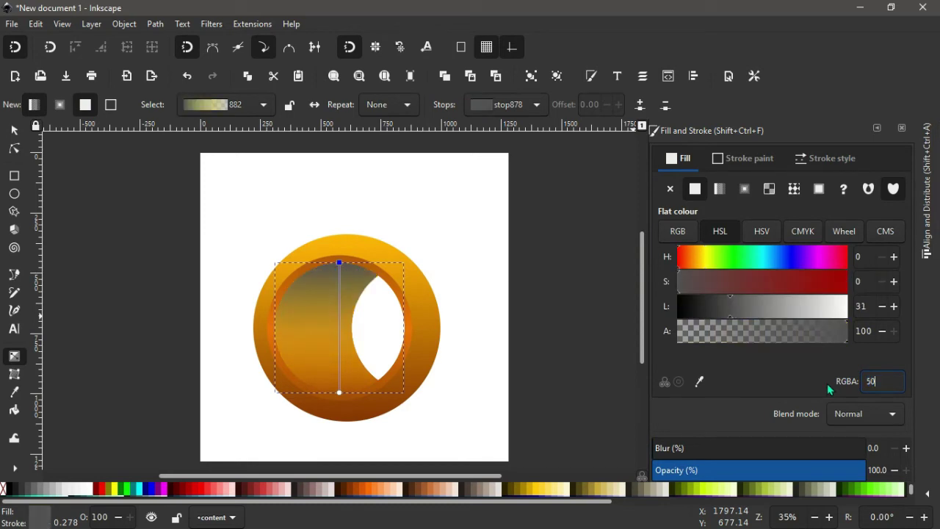
text(2a)
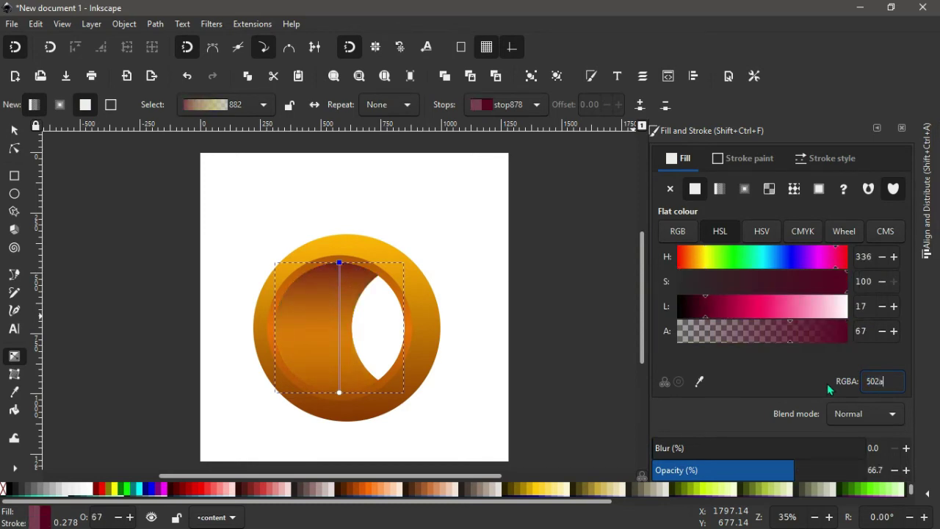
text(16ff)
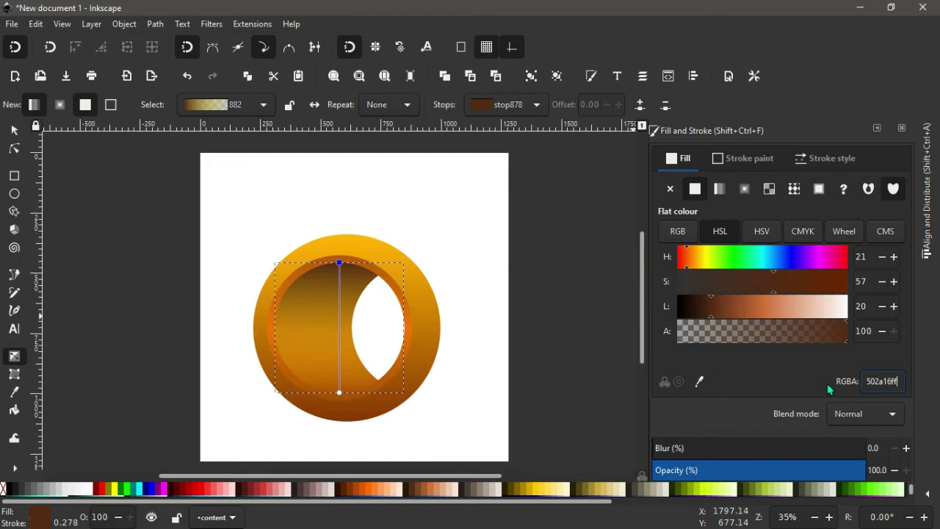
double_click(898, 381)
key(ctrl+c)
click(340, 393)
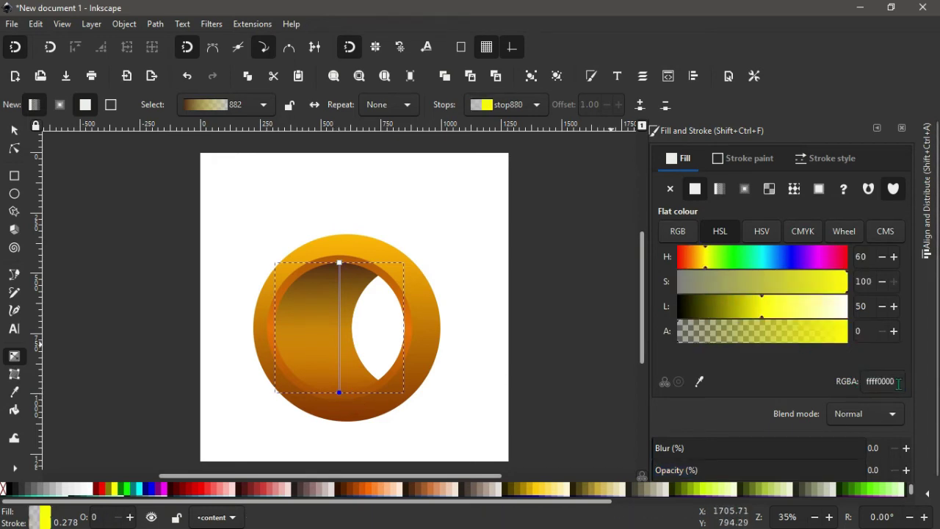
key(ctrl+v)
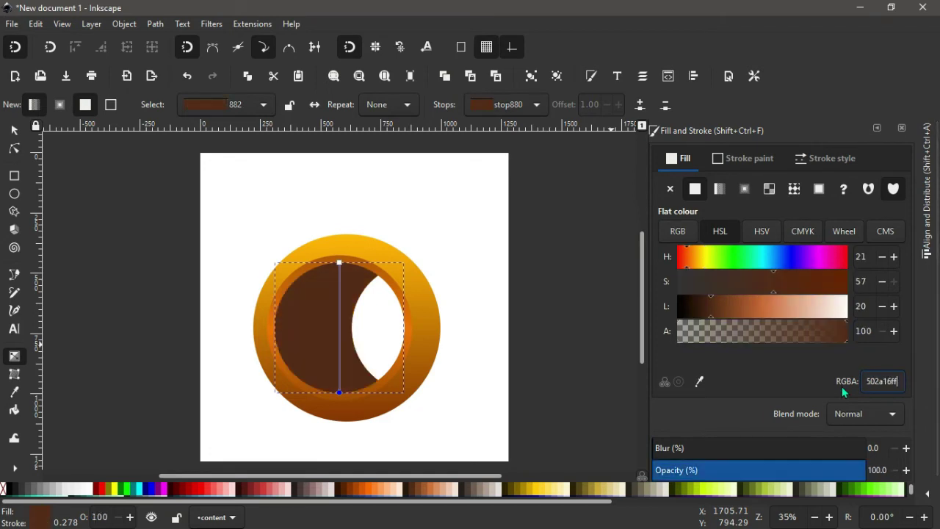
Add a stop midway along the dark brown gradient, raise its lightness to 34 and deselect the shape.
double_click(340, 327)
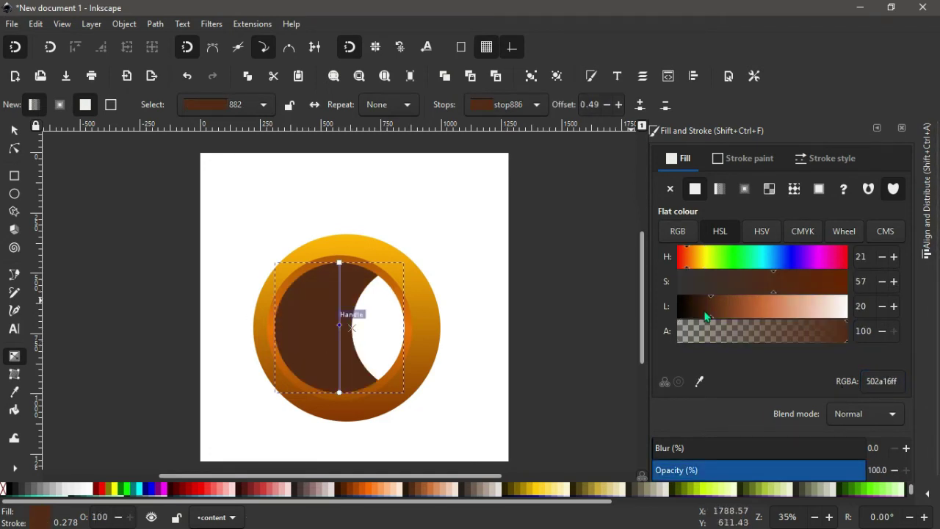
drag(711, 321, 735, 320)
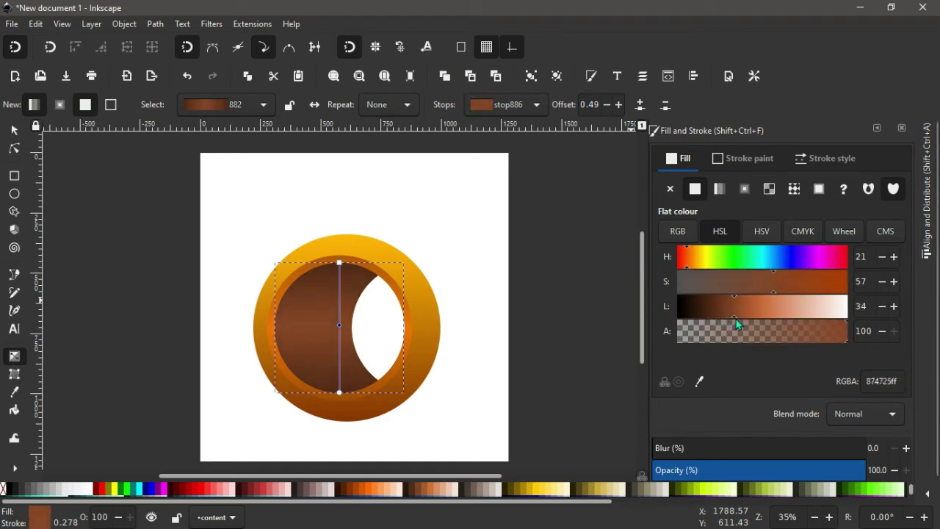
click(14, 130)
click(132, 232)
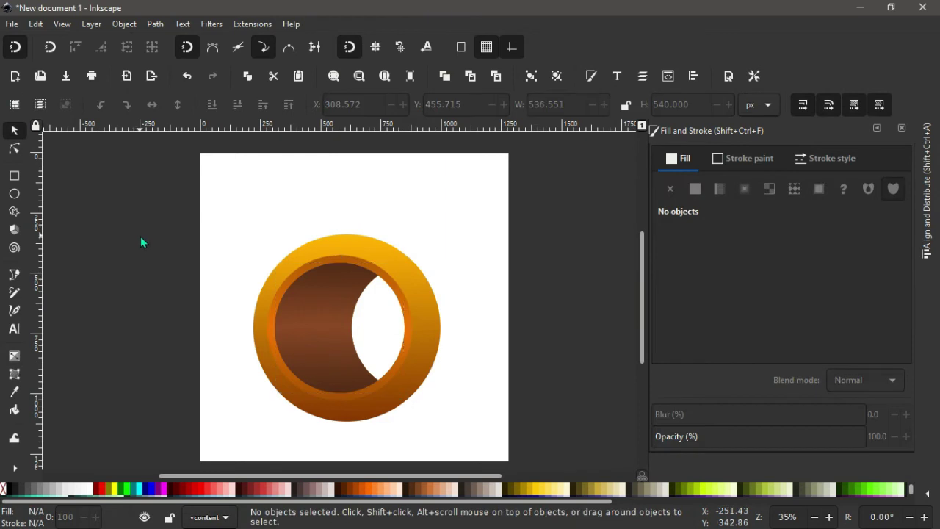
Draw a tall narrow ellipse with radii of about 77 by 244 px over the right edge of the golden outer shape.
scroll(424, 299, down, 2)
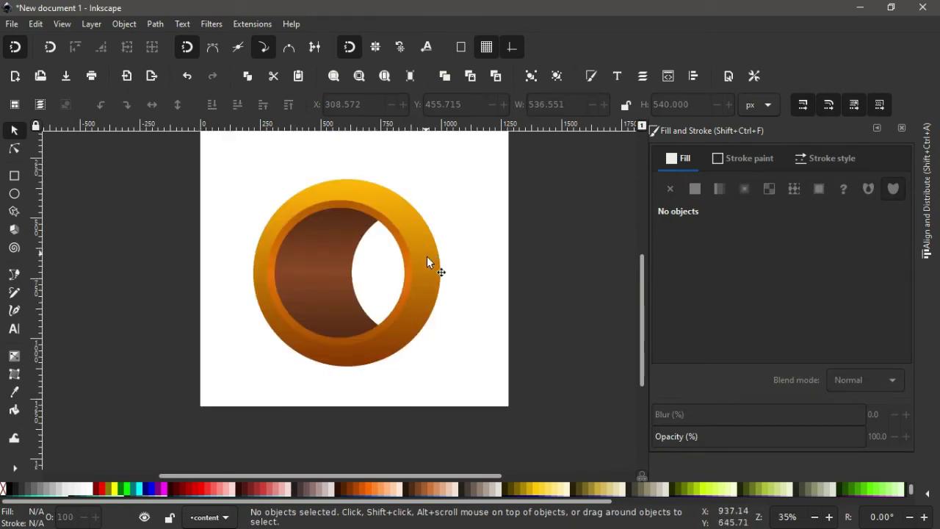
click(14, 194)
mouse_move(469, 218)
mouse_down()
mouse_move(461, 292)
mouse_move(429, 331)
mouse_up()
scroll(354, 267, up, 2)
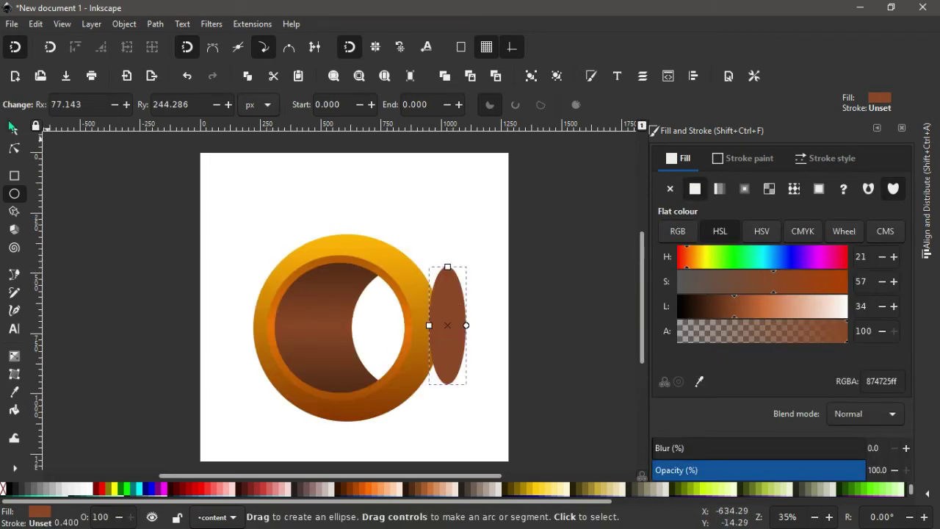
Move the tall brown ellipse clear of the golden ring and convert it to a path.
click(14, 130)
drag(451, 325, 465, 307)
click(155, 24)
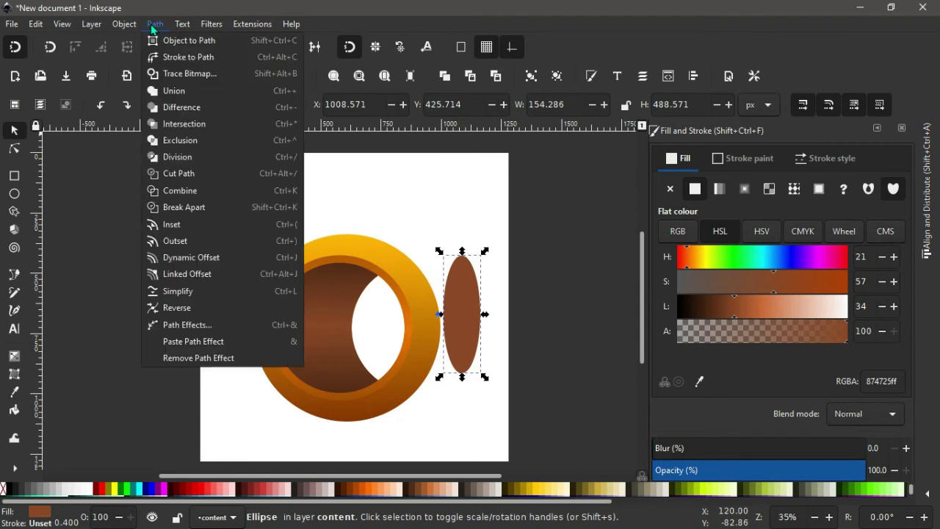
click(175, 48)
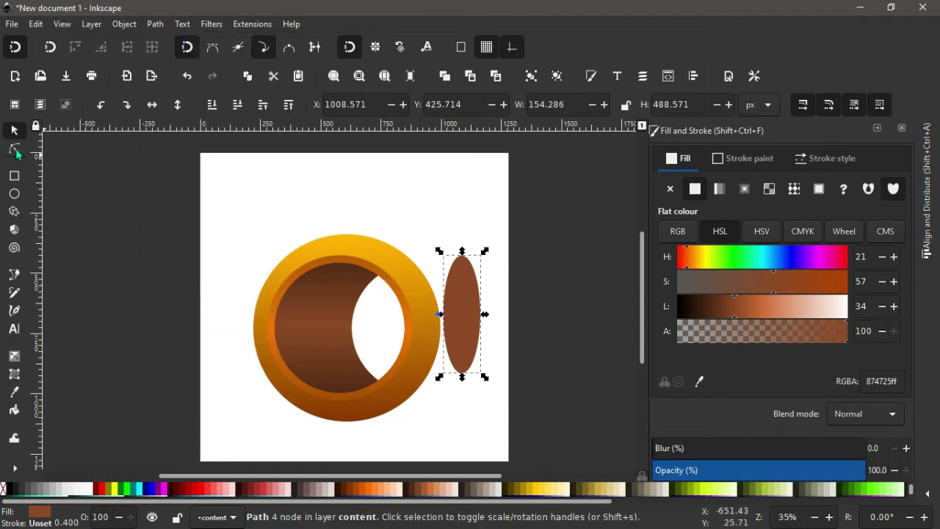
Reshape the brown path into a crescent with an inward-curving left side and place it over the golden ring's right side.
click(14, 149)
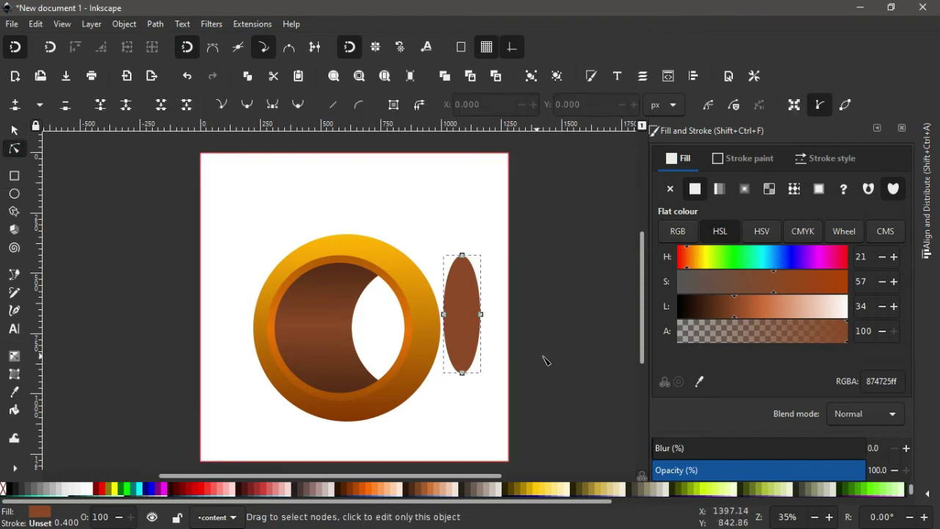
drag(443, 315, 490, 316)
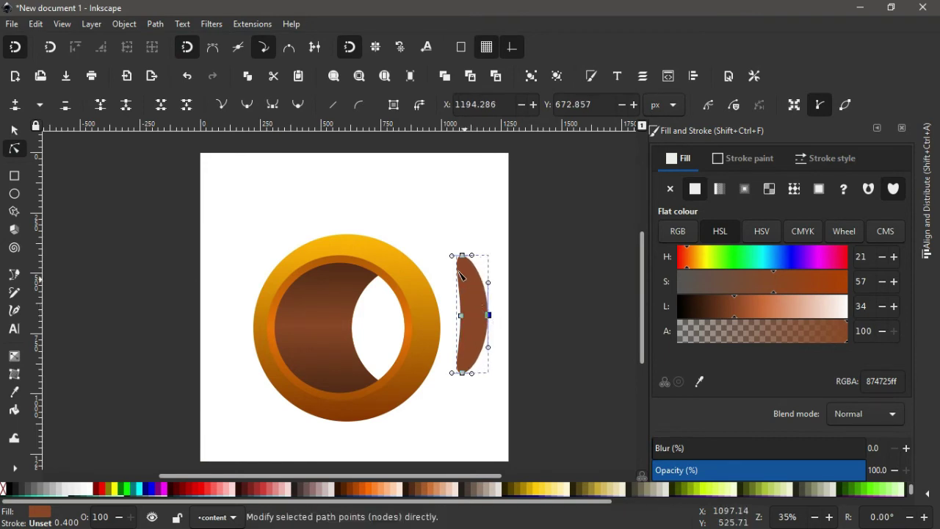
click(14, 131)
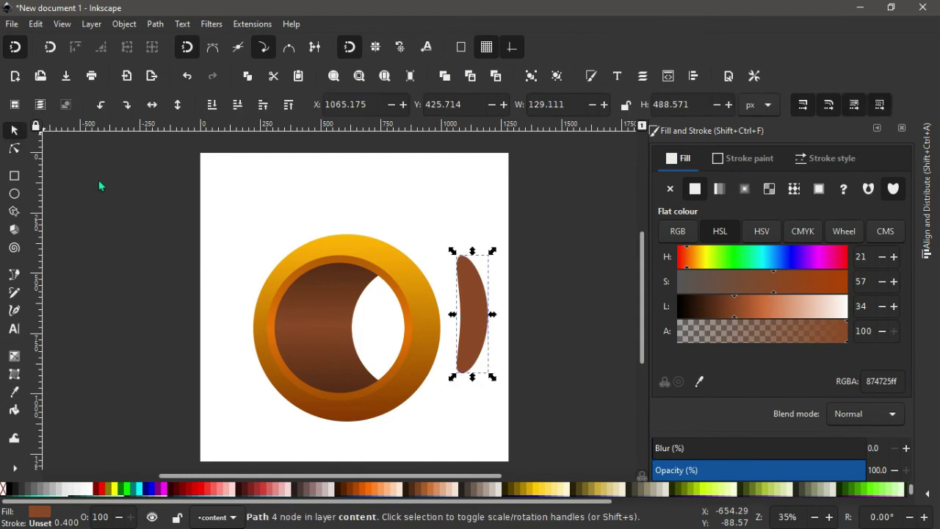
drag(478, 323, 422, 329)
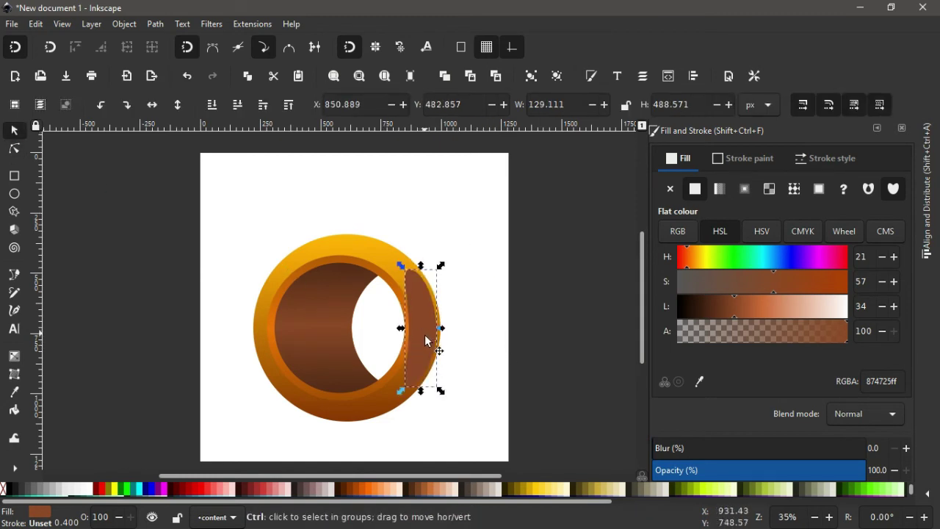
Refine the crescent's nodes and handles so it follows the curve of the ring, hollowing its inner side and pushing its outer edge outward.
scroll(434, 357, up, 3)
scroll(431, 349, up, 2)
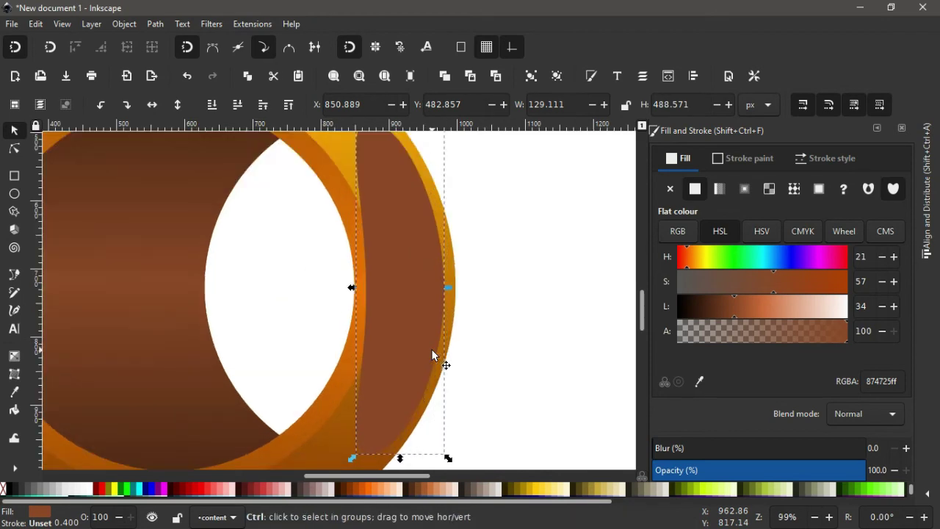
scroll(431, 349, down, 2)
key(n)
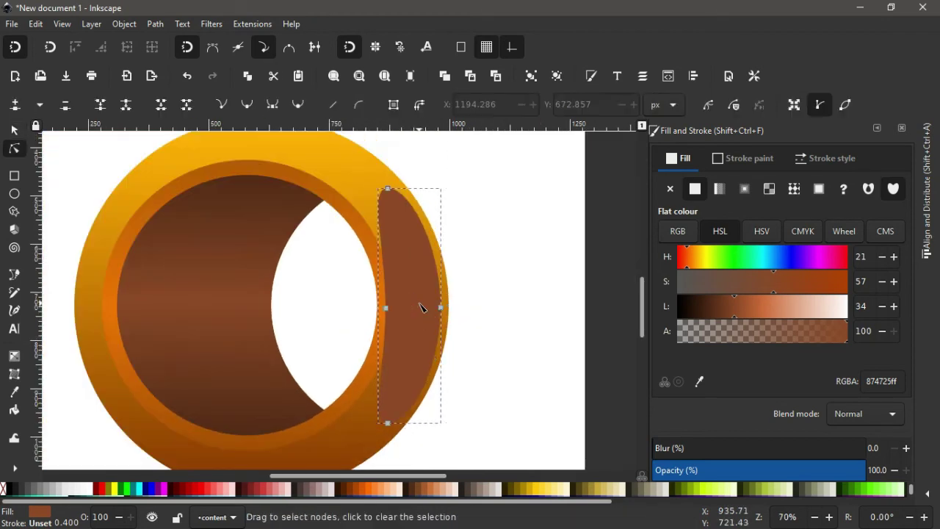
click(388, 188)
drag(372, 189, 362, 195)
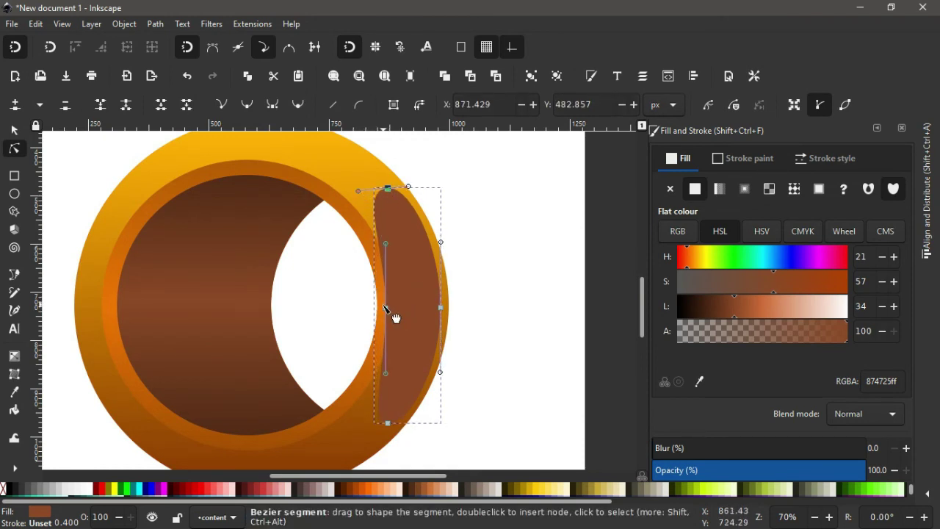
drag(386, 309, 401, 309)
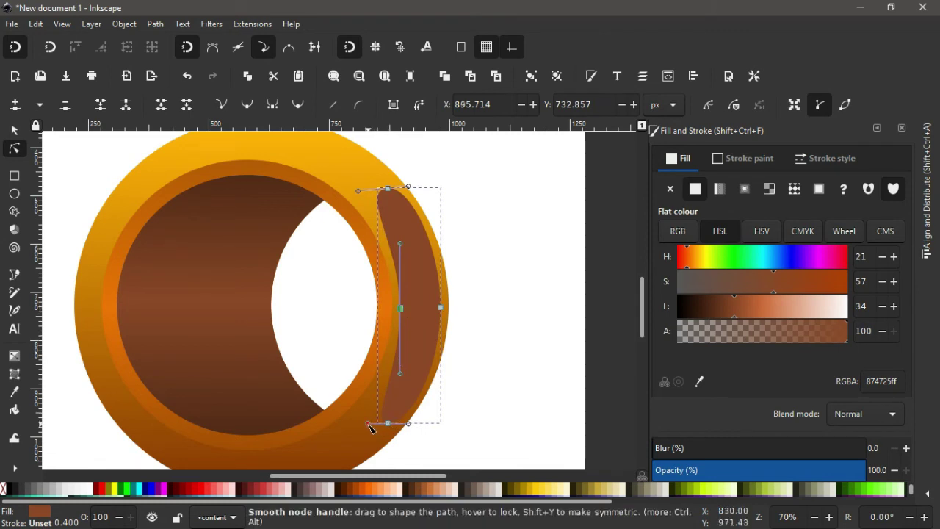
drag(371, 428, 352, 427)
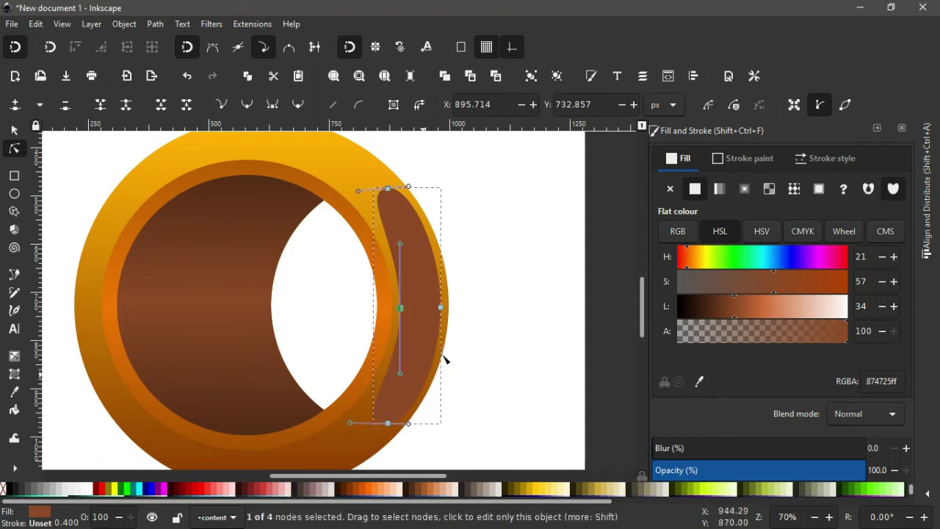
drag(444, 310, 446, 308)
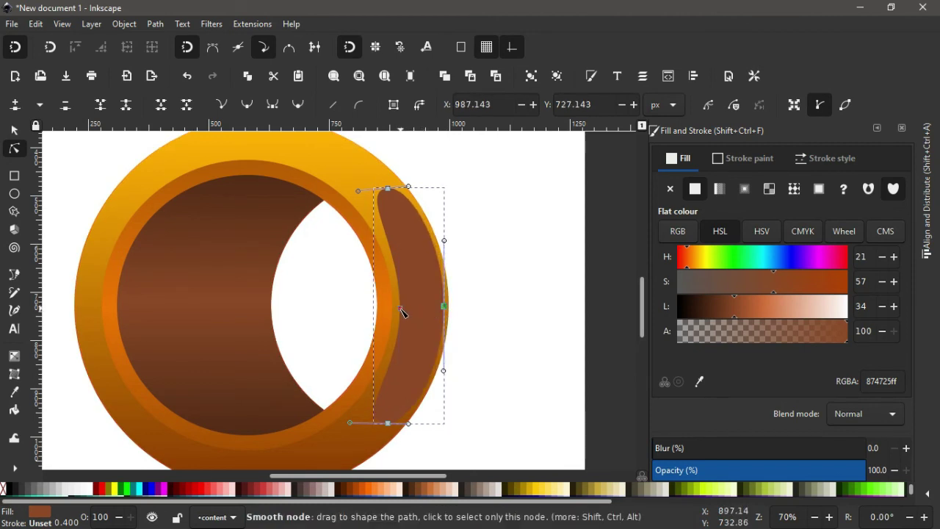
drag(400, 312, 402, 313)
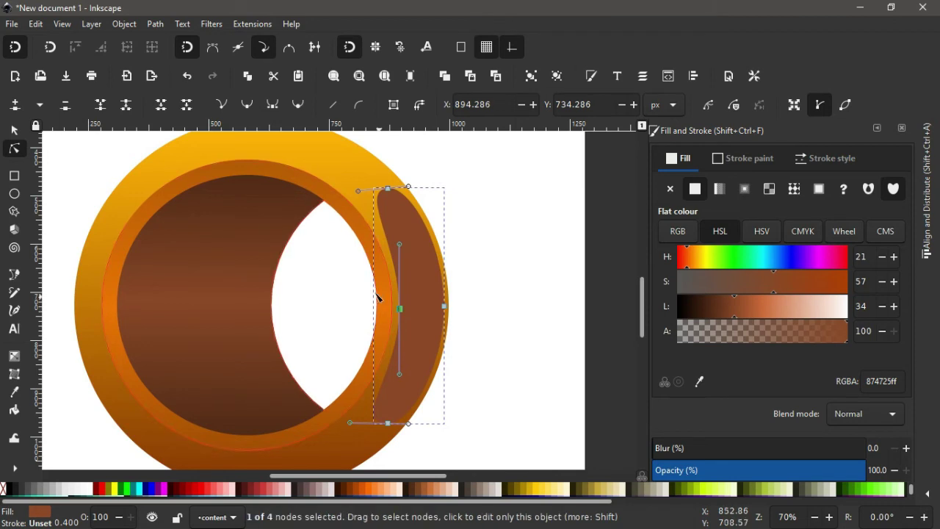
Fill the crescent with white and turn the fill into a linear gradient fading to transparent.
click(12, 130)
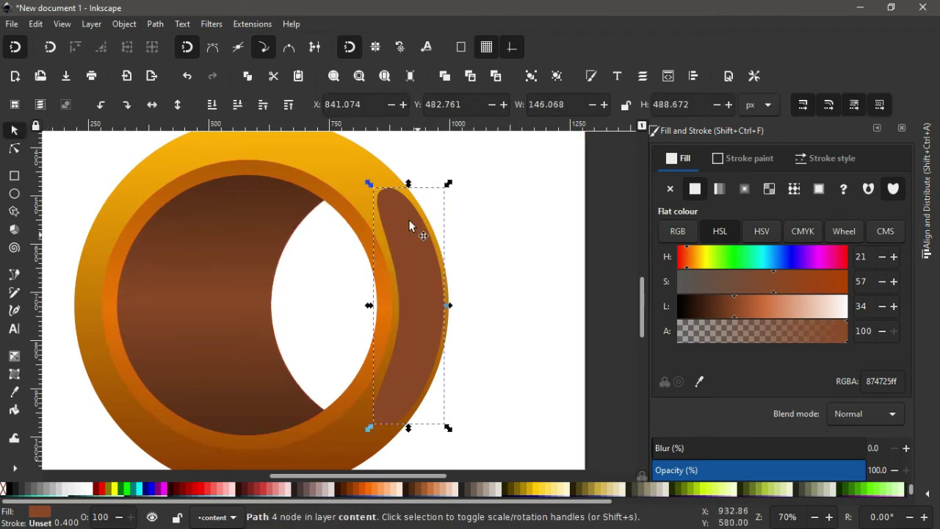
click(91, 490)
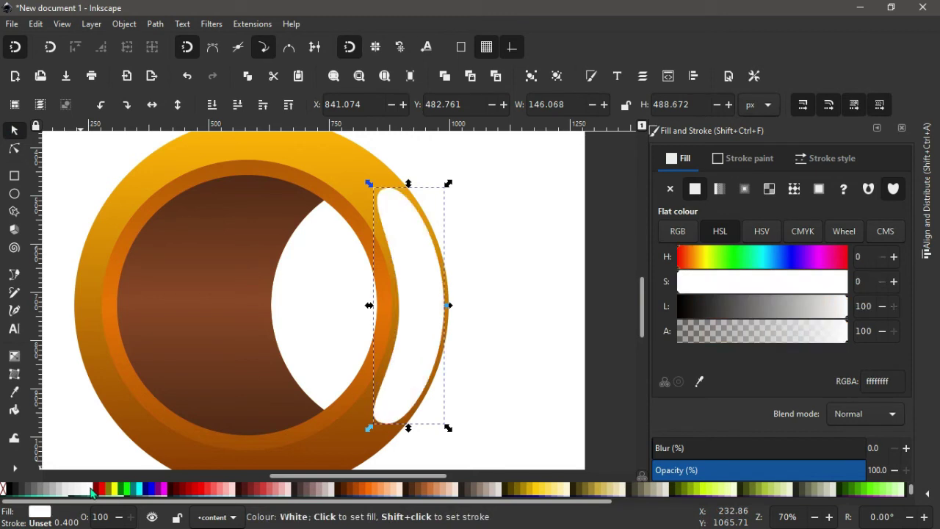
click(720, 189)
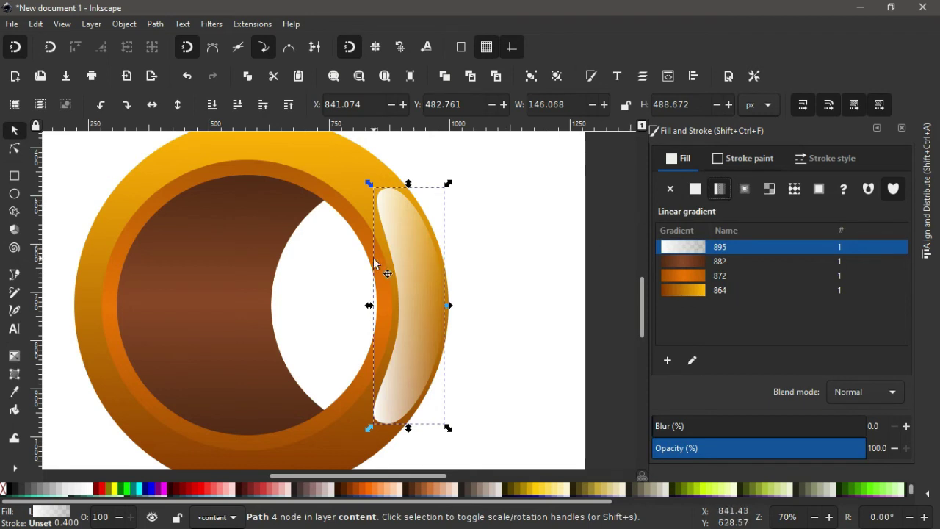
Orient the crescent's gradient diagonally, starting just above its upper tip and ending slightly below the middle of its outer edge.
key(g)
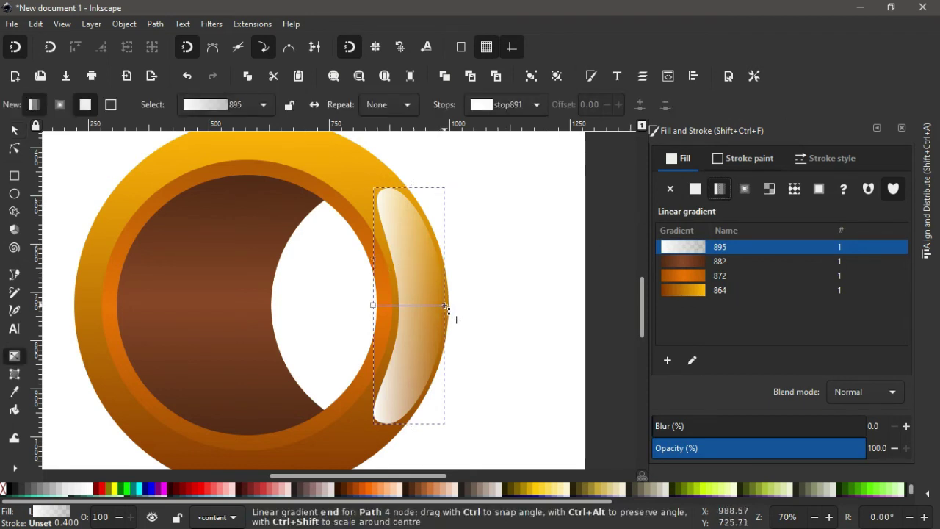
drag(445, 305, 406, 230)
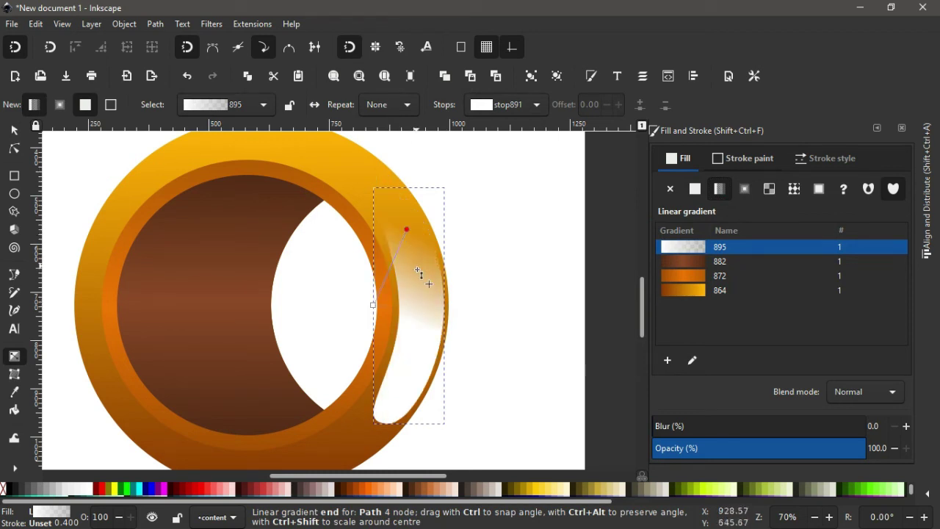
drag(418, 271, 420, 281)
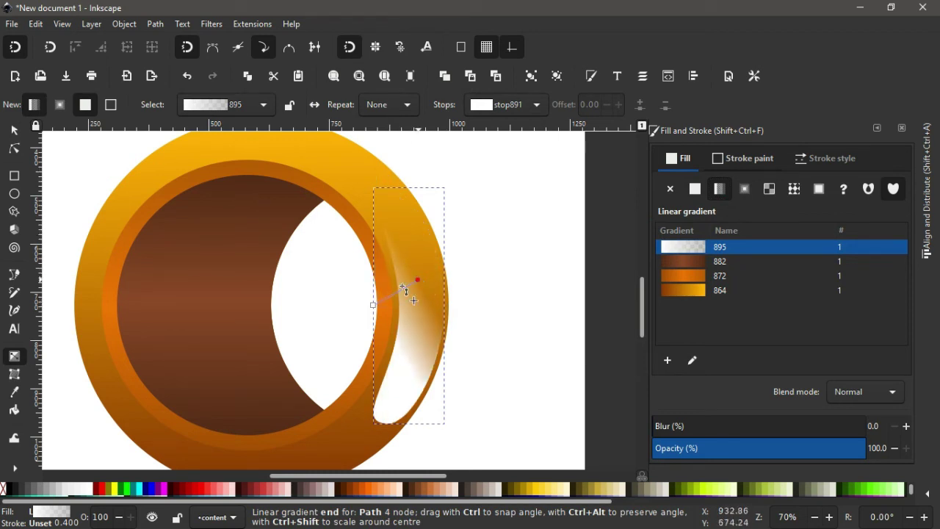
click(374, 305)
drag(374, 305, 373, 173)
click(415, 279)
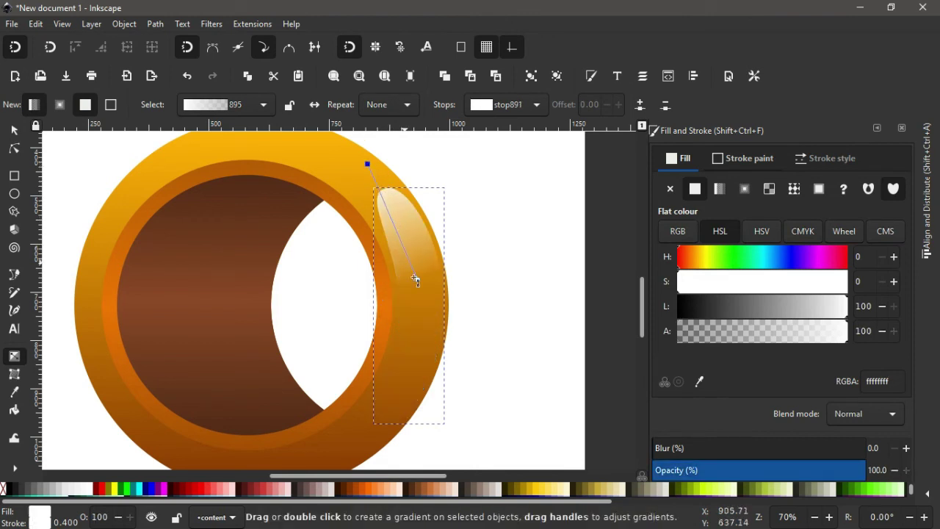
drag(420, 287, 430, 328)
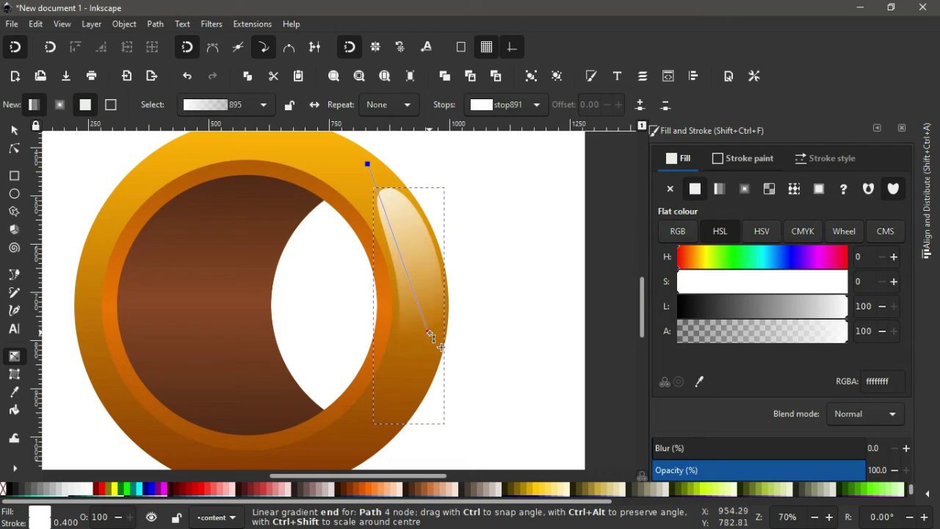
click(429, 331)
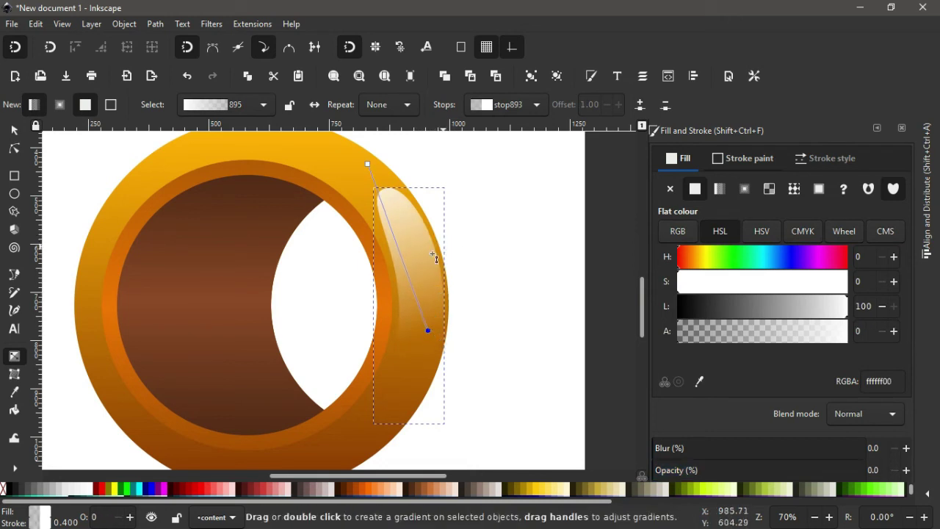
click(16, 131)
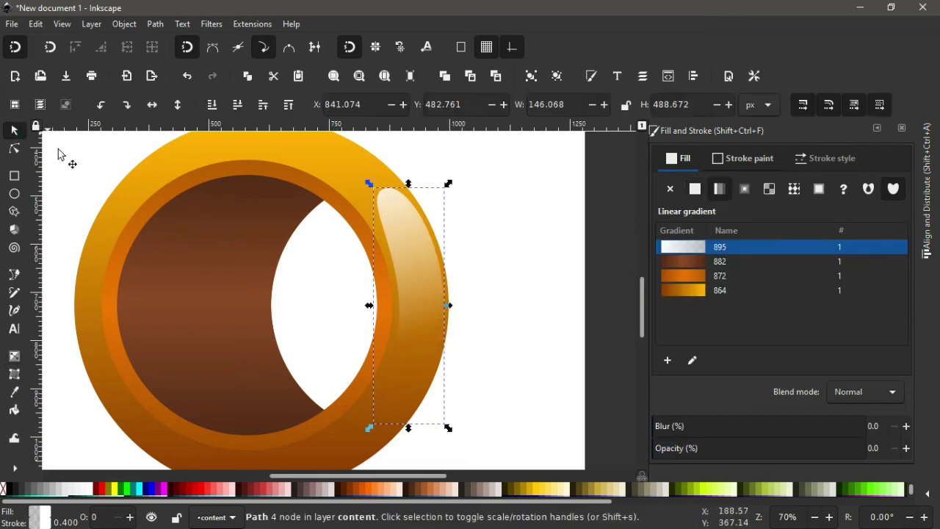
Group the ring, its inner shapes and the highlight, and move the group straight up to about Y 89 px.
scroll(398, 203, down, 1)
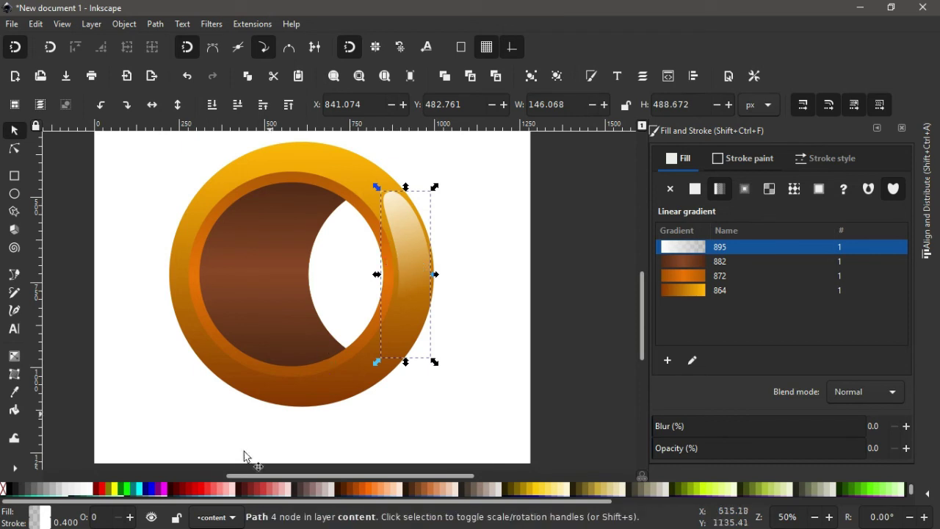
scroll(326, 349, down, 1)
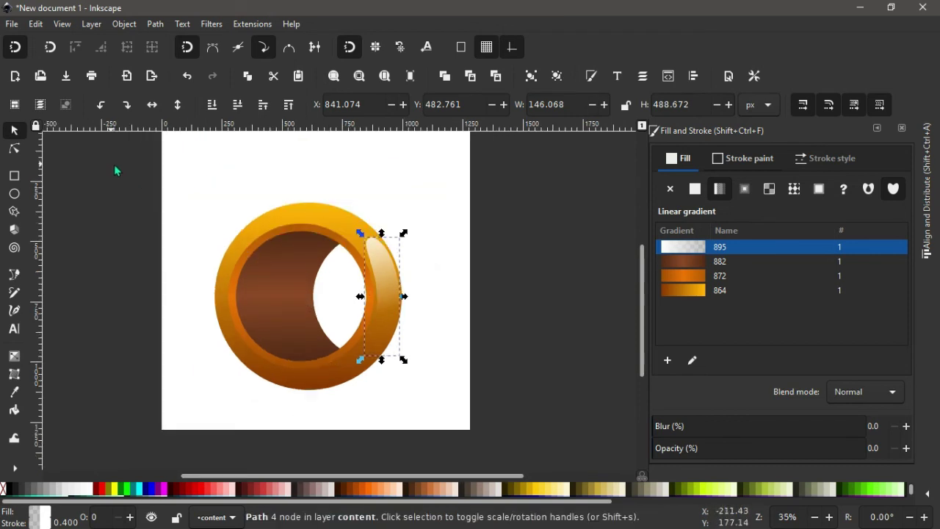
drag(111, 165, 462, 402)
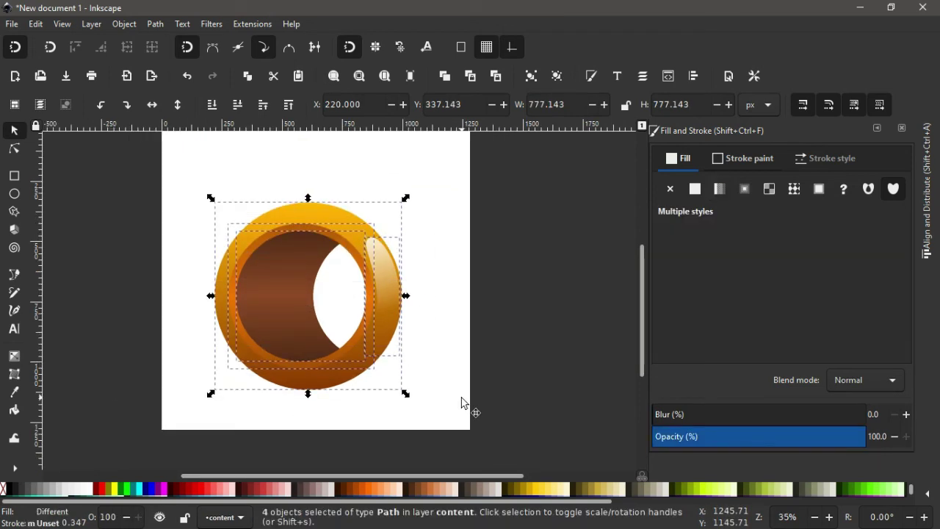
key(ctrl+g)
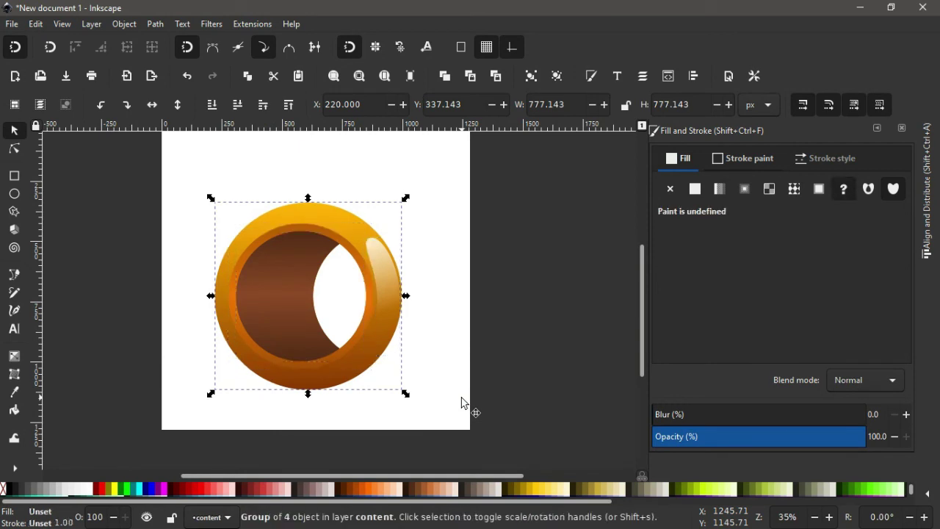
drag(288, 313, 290, 253)
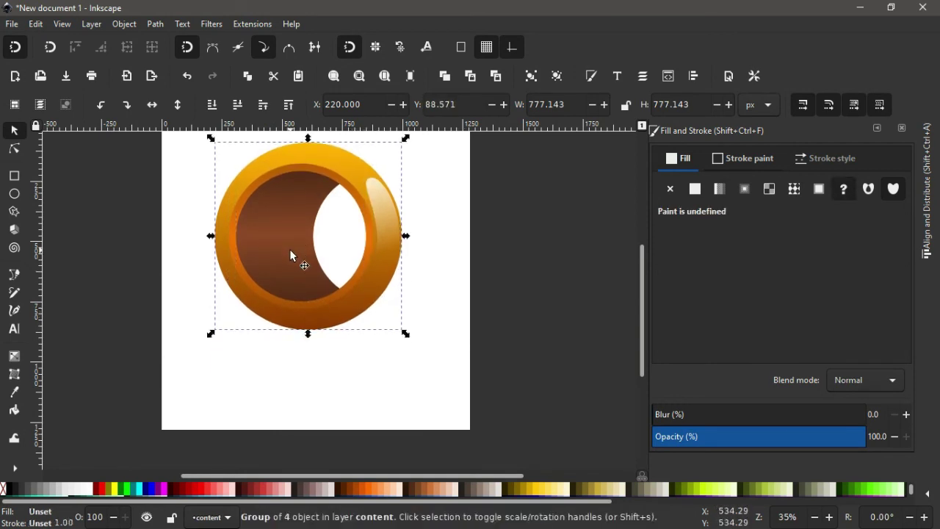
Draw a wide flat ellipse with radii of about 377 by 79 px, fill it red (#FF0000) and place it just beneath the ring.
click(14, 195)
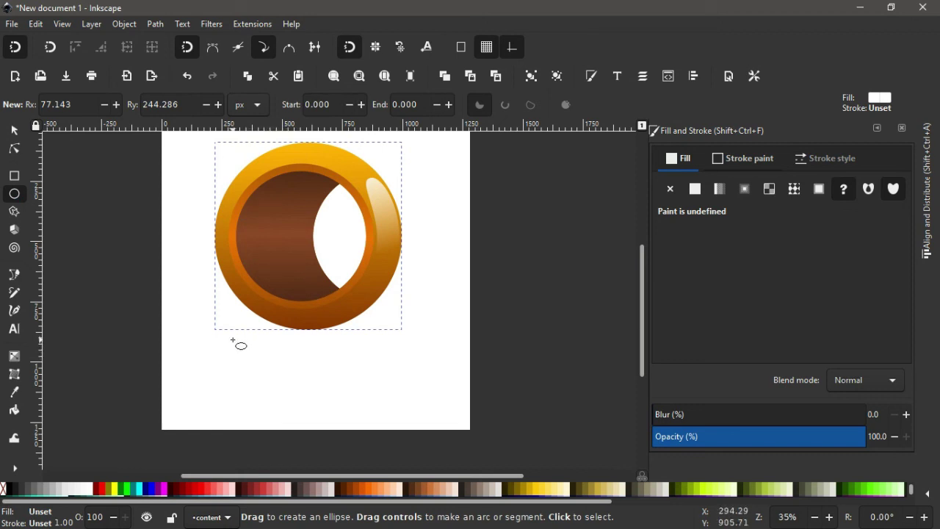
drag(235, 340, 415, 378)
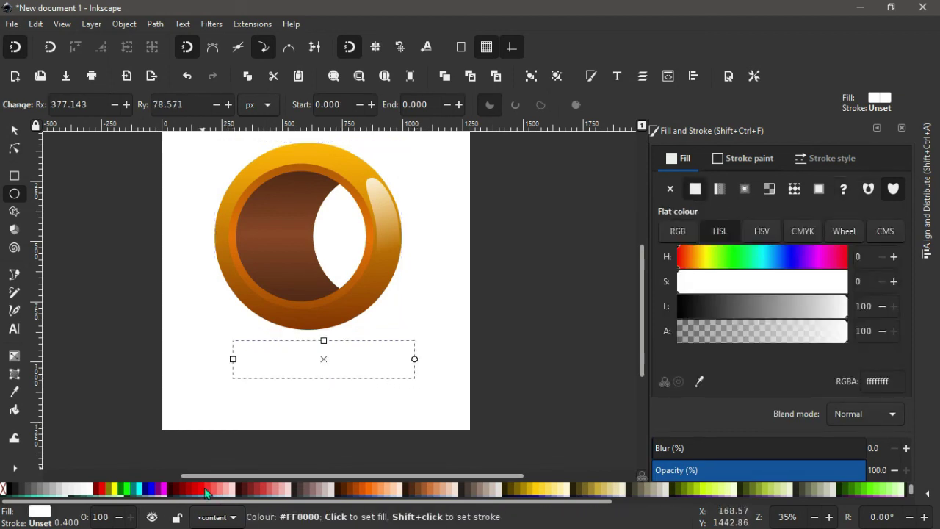
click(206, 490)
click(14, 130)
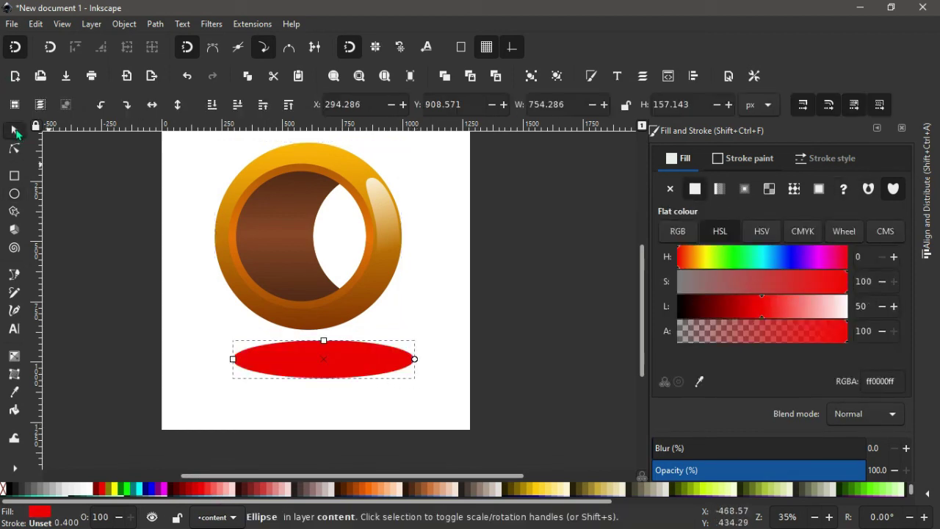
drag(328, 367, 304, 359)
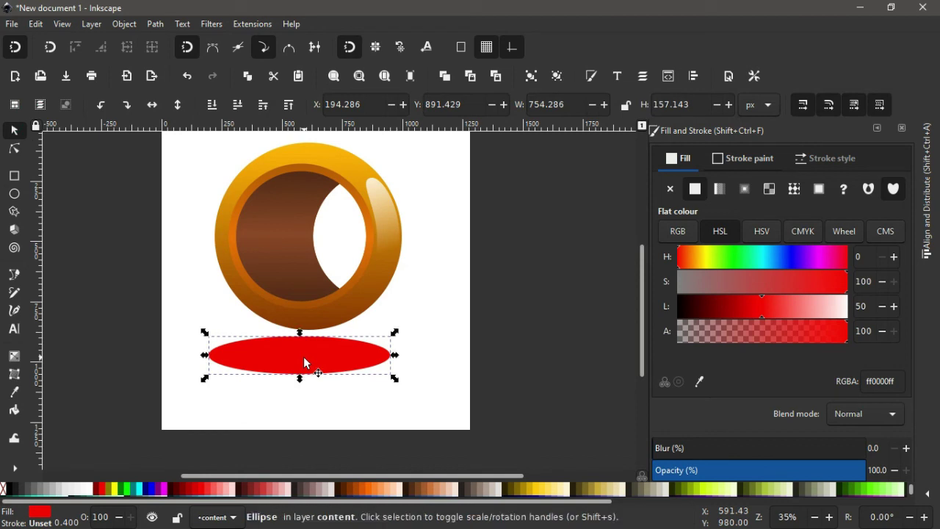
Centre the red ellipse horizontally on the ring group, aligning relative to the last selected object.
key(shift)
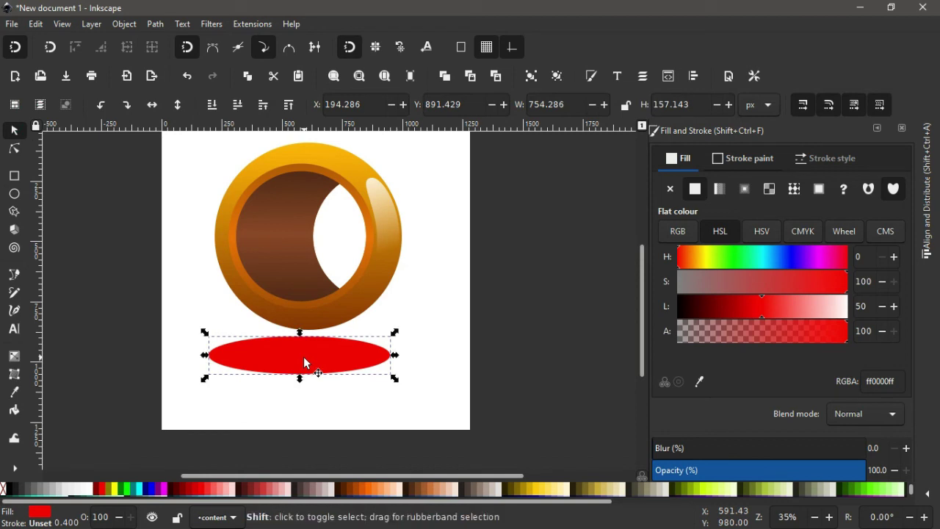
shift+click(287, 252)
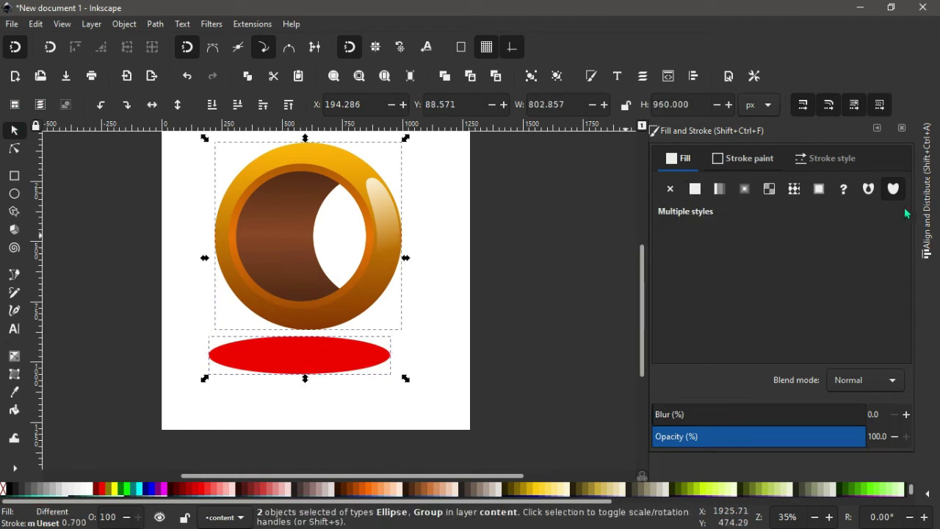
click(877, 129)
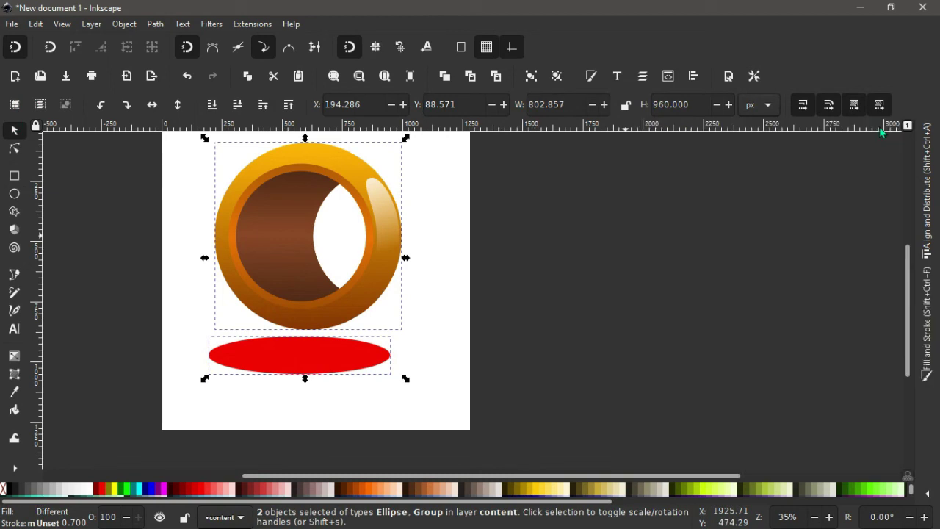
click(933, 230)
click(806, 195)
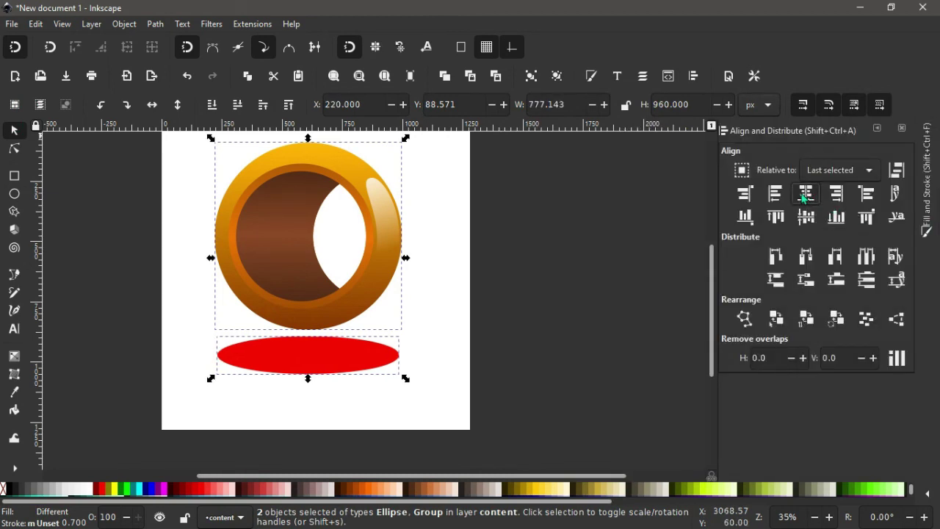
click(411, 394)
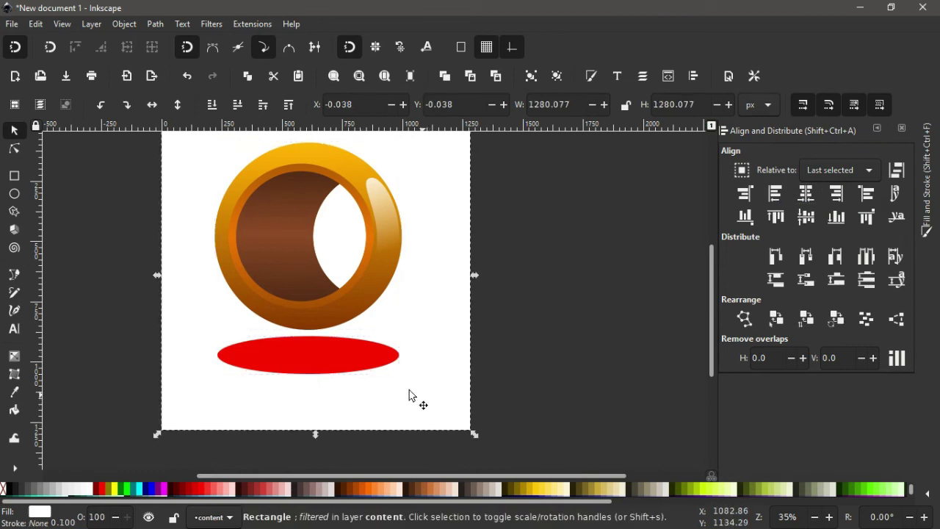
Shrink the ellipse proportionally about its centre to about 617 by 129 px and fill it black.
click(329, 363)
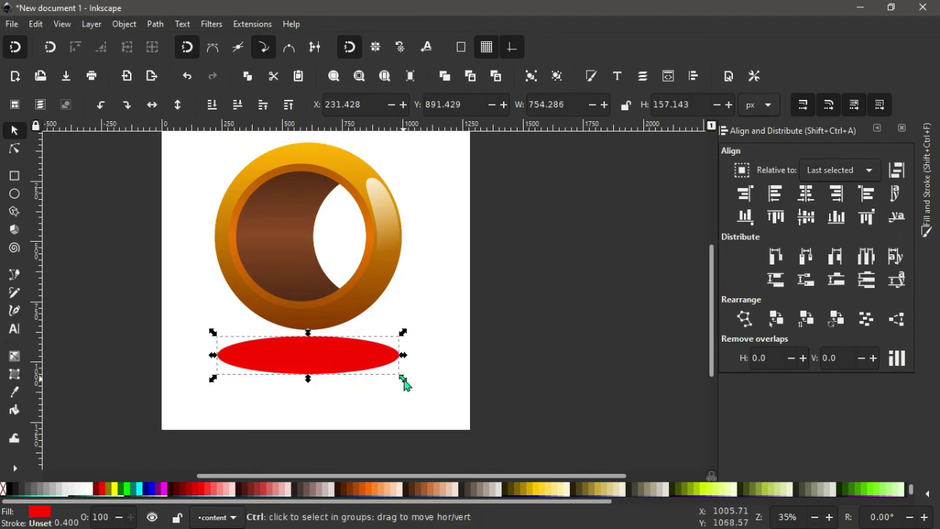
drag(403, 379, 390, 377)
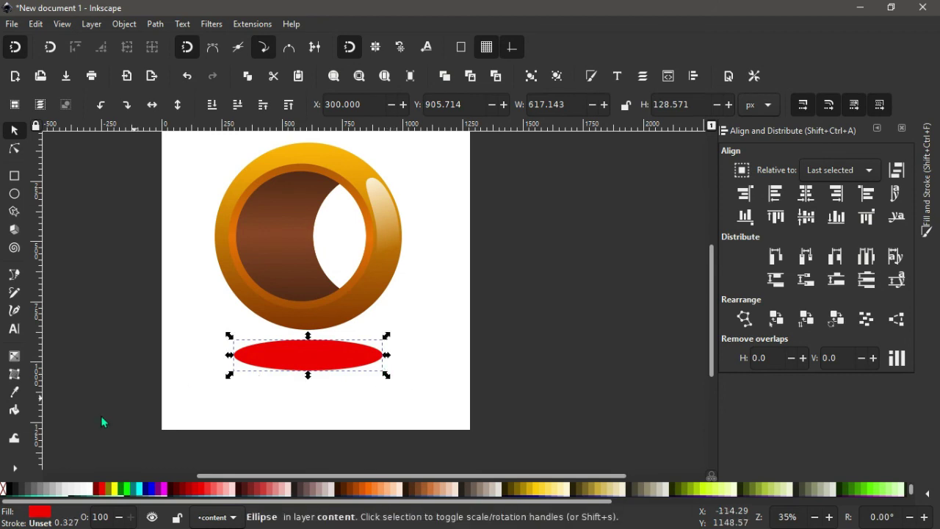
click(11, 493)
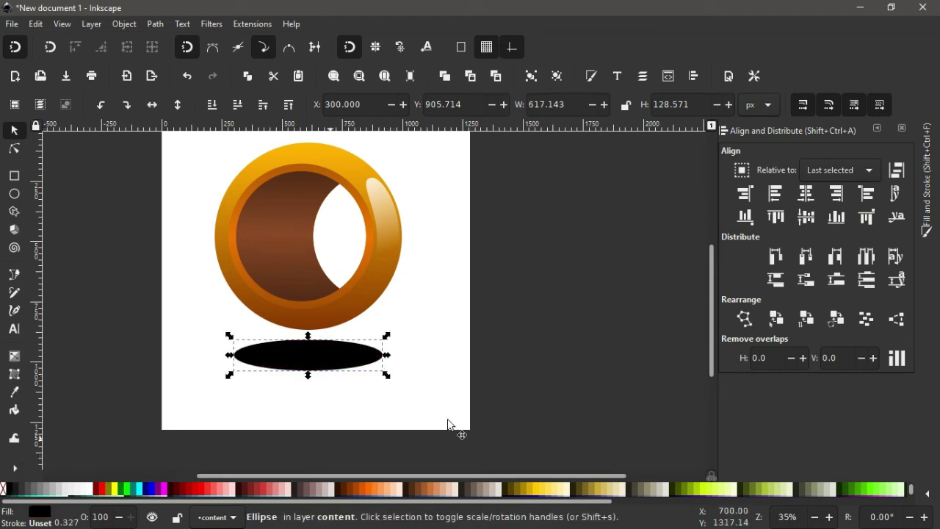
Lower the black ellipse's opacity to roughly half and blur its edges slightly for a soft shadow beneath the ring.
click(879, 133)
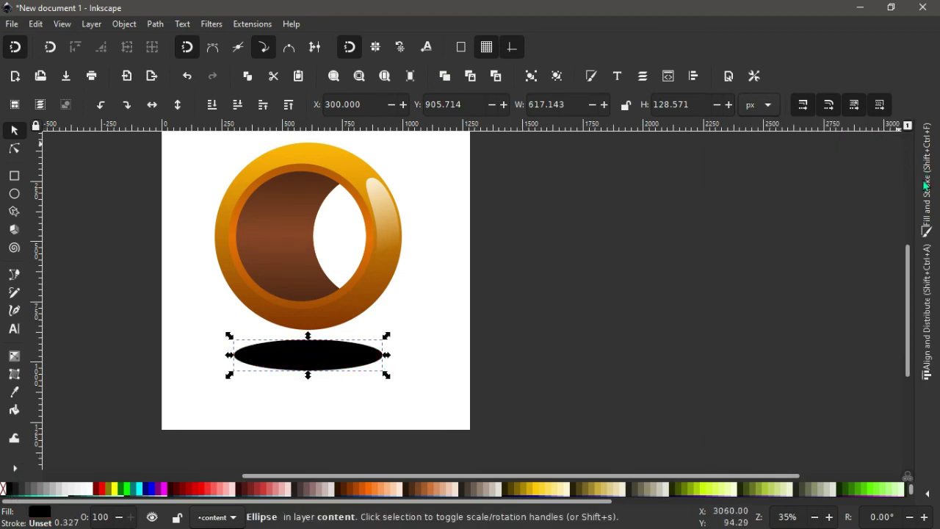
click(927, 191)
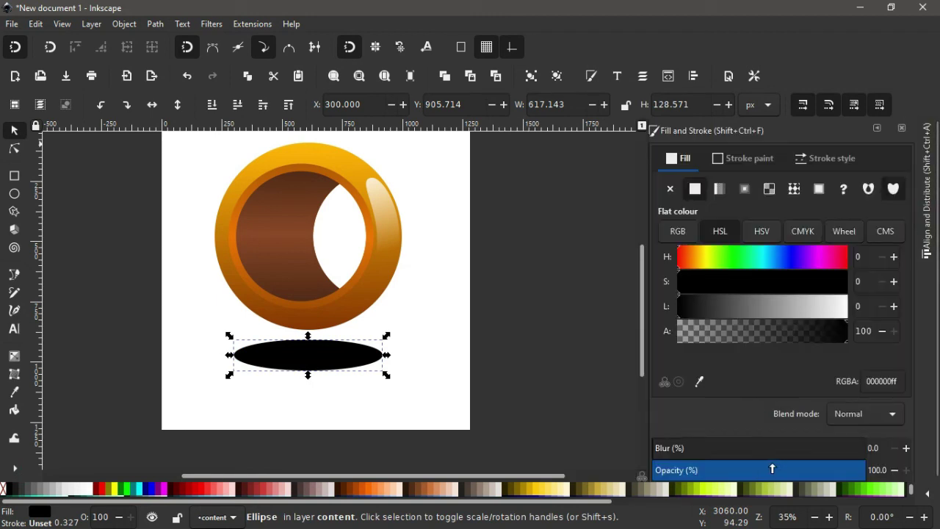
click(767, 470)
drag(681, 447, 703, 448)
click(447, 253)
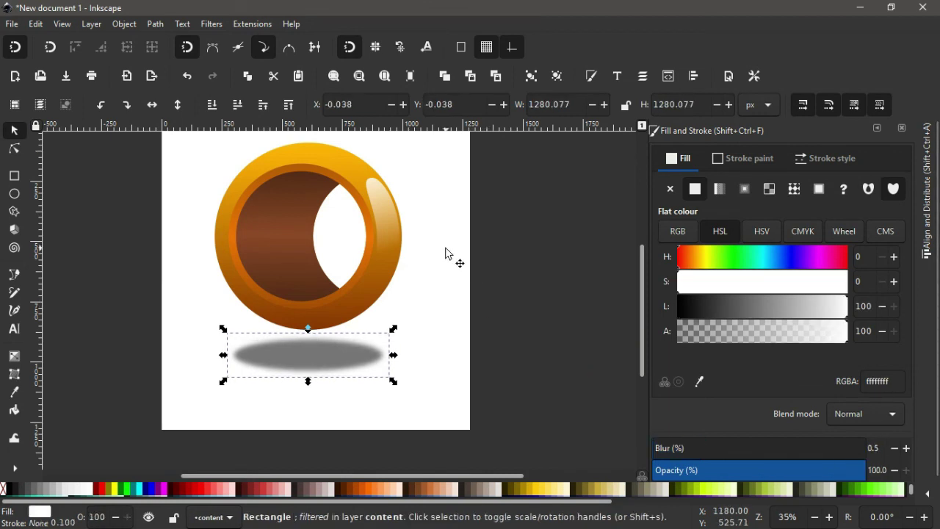
scroll(416, 272, up, 1)
scroll(412, 273, up, 2)
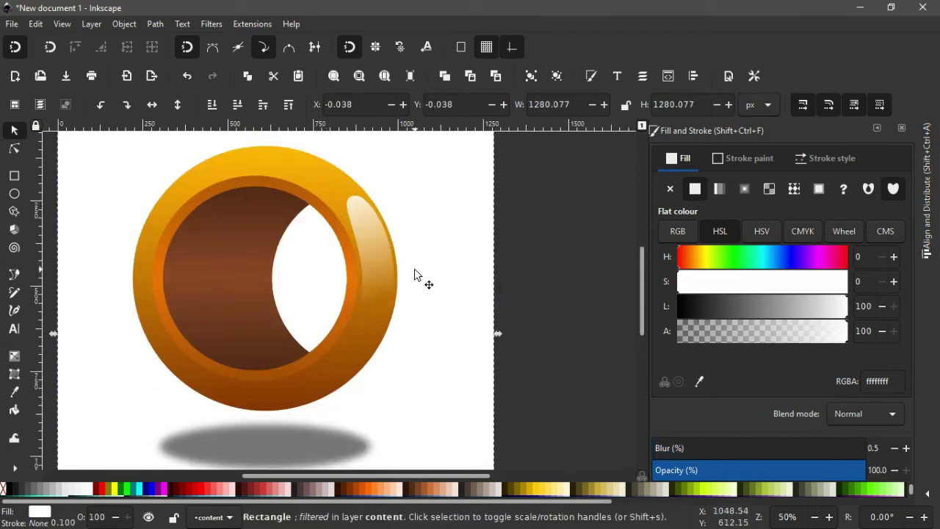
scroll(412, 273, left, 2)
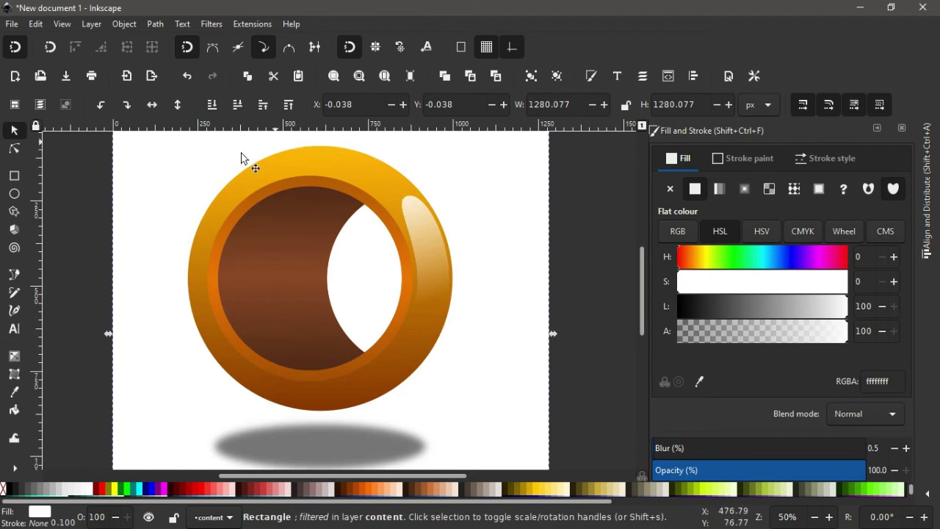